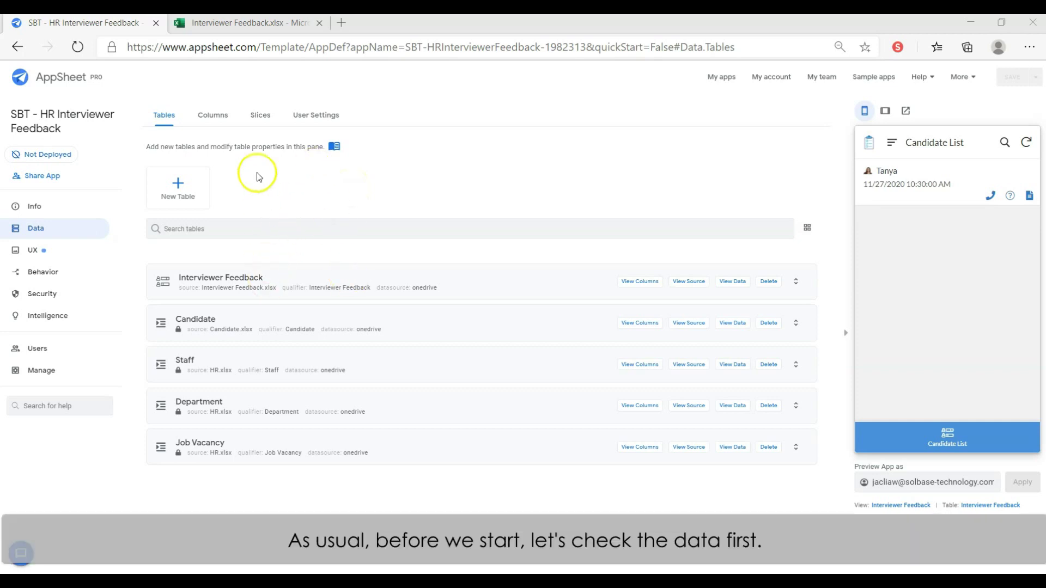
# Switch to the Interviewer Feedback workbook in Excel and examine the appointment columns B to D and the feedback columns E to J.
pyautogui.click(254, 25)
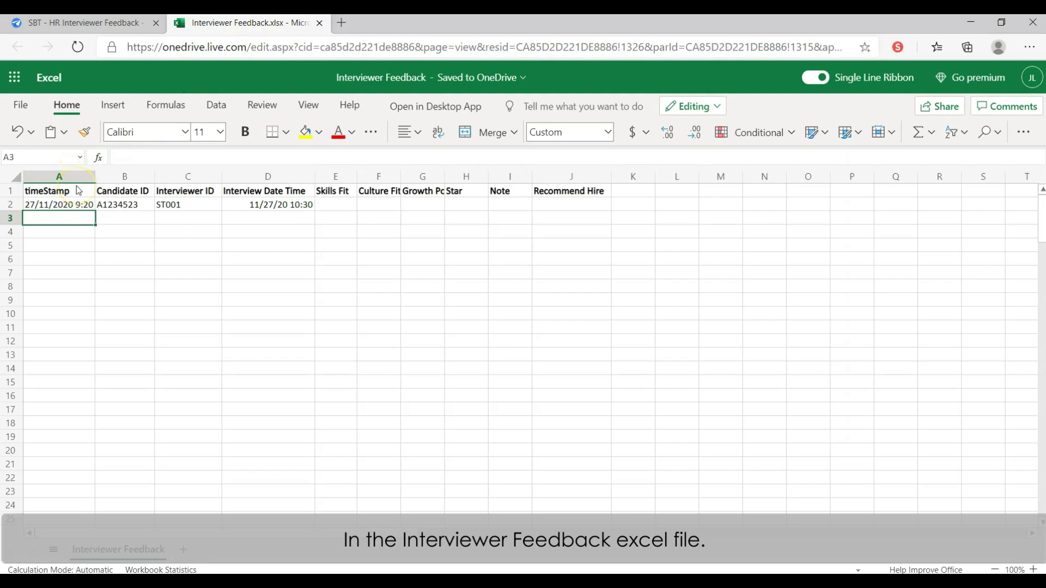
pyautogui.moveTo(117, 192); pyautogui.dragTo(278, 206)
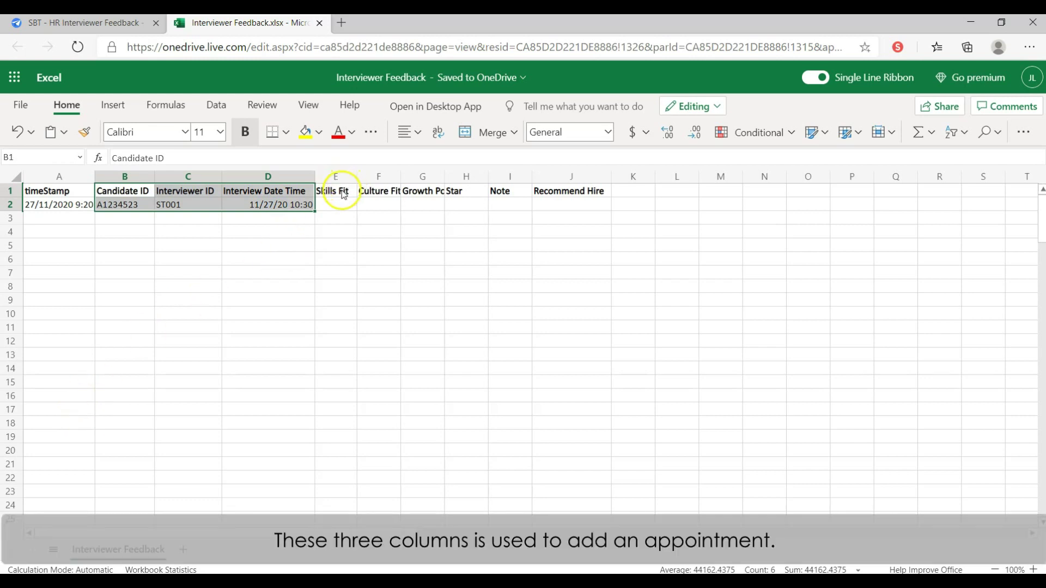
pyautogui.moveTo(343, 195); pyautogui.dragTo(571, 209)
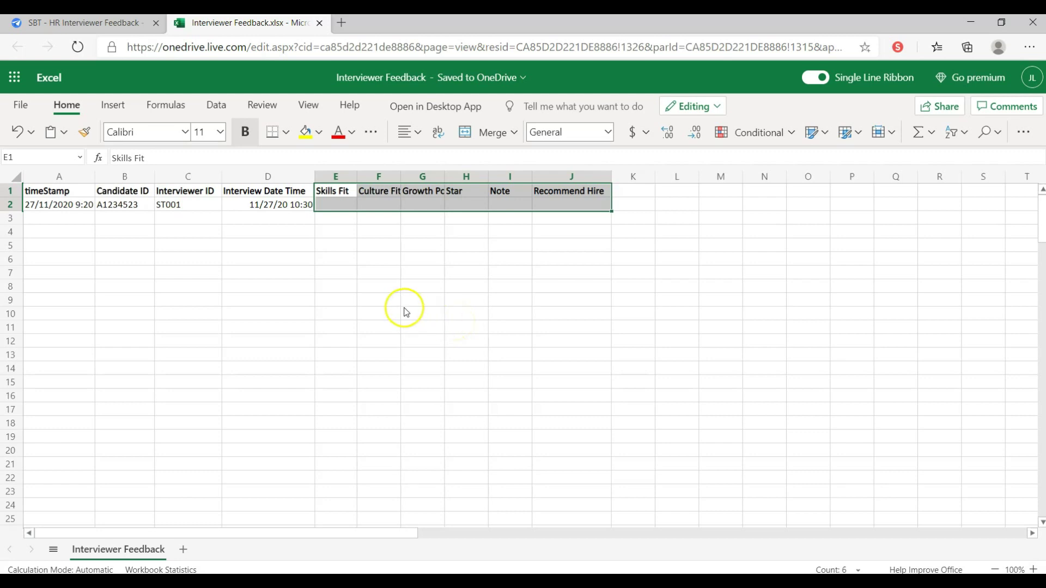
# Switch back to AppSheet and check the Candidate ID and Interviewer ID column definitions in the Interviewer Feedback table.
pyautogui.click(52, 25)
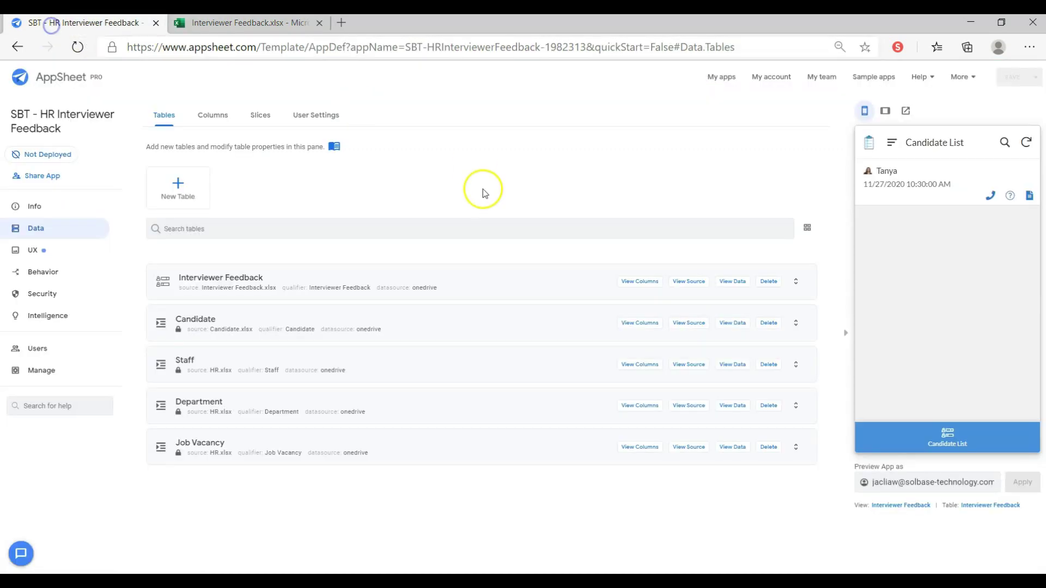
pyautogui.click(223, 117)
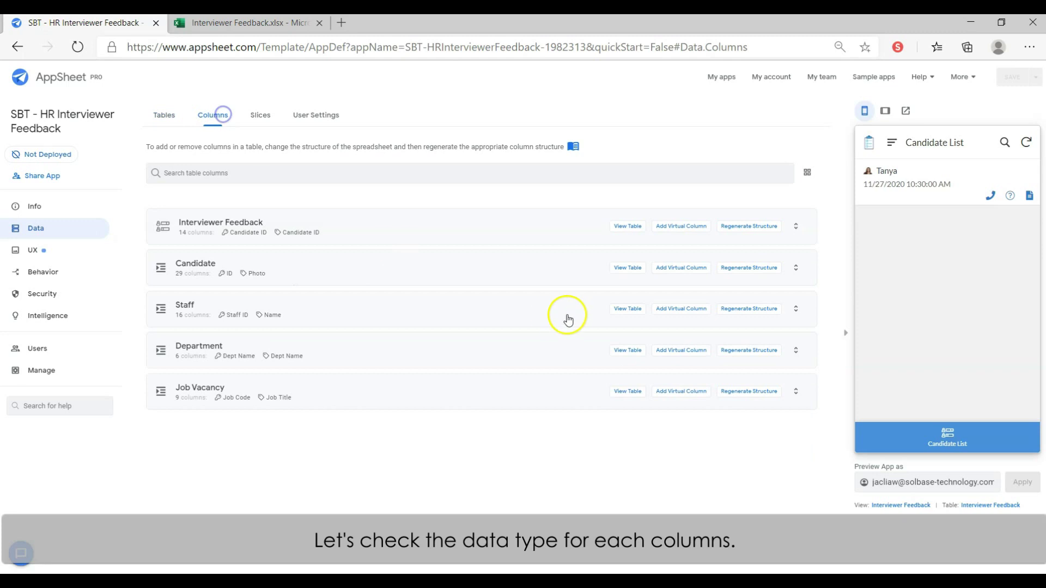
pyautogui.click(454, 232)
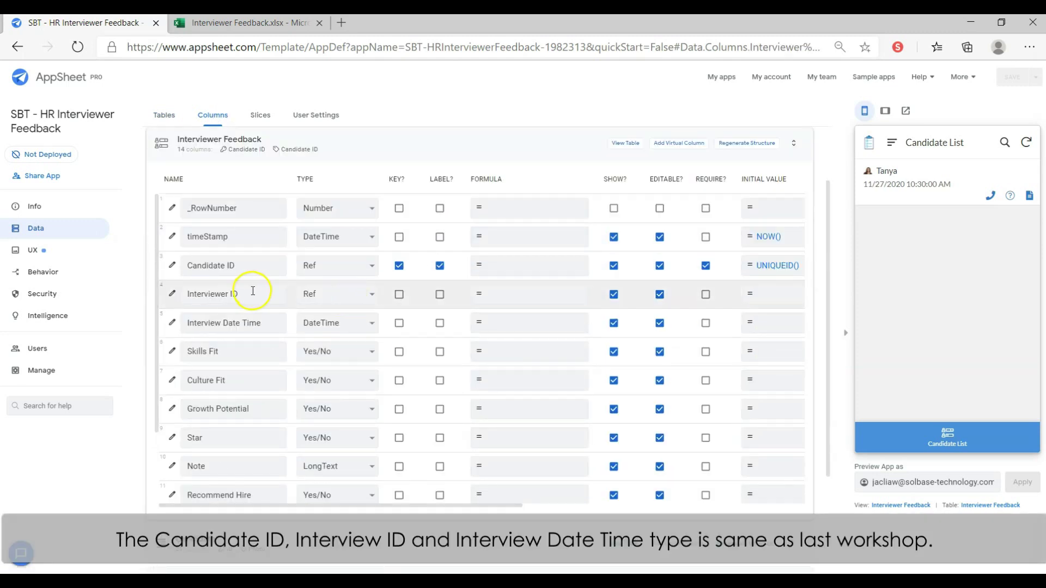
pyautogui.click(173, 267)
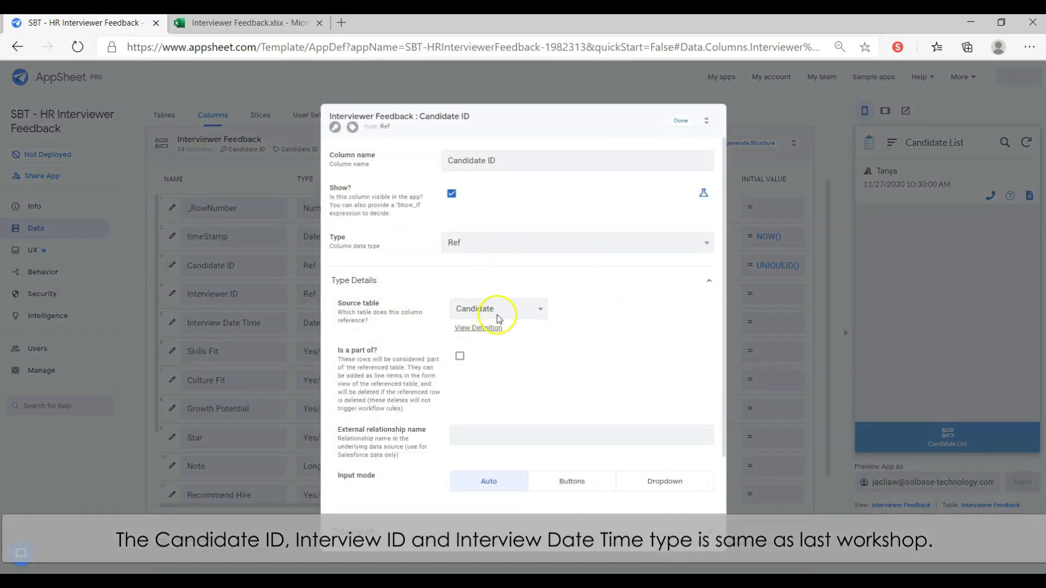
pyautogui.click(680, 121)
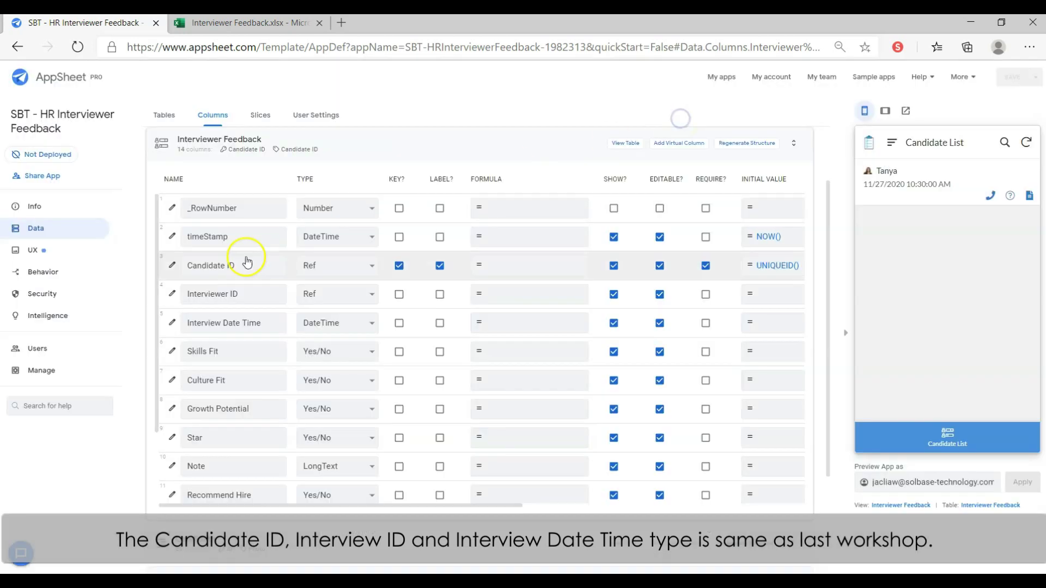
pyautogui.click(172, 293)
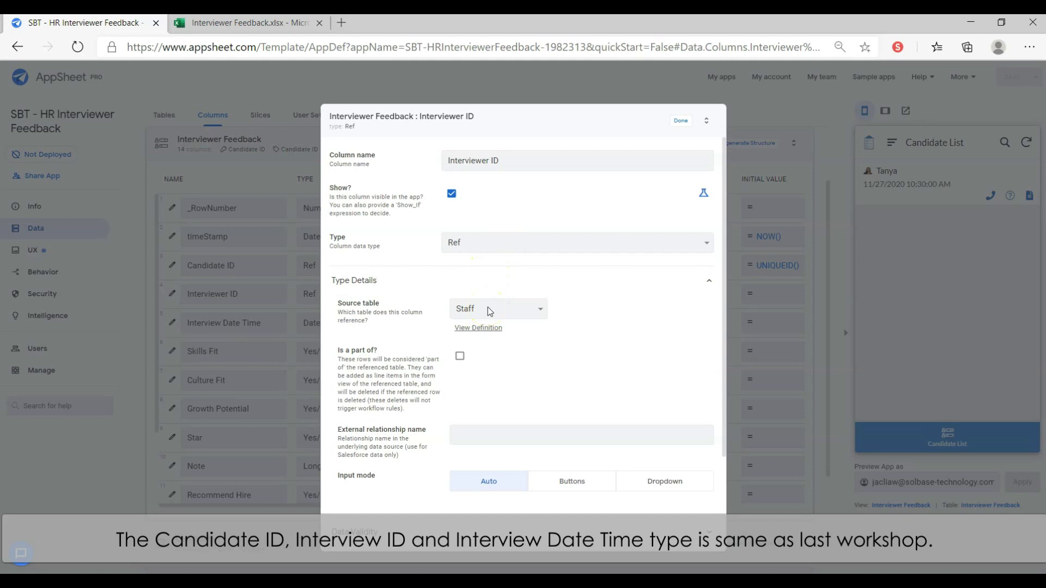
pyautogui.click(682, 121)
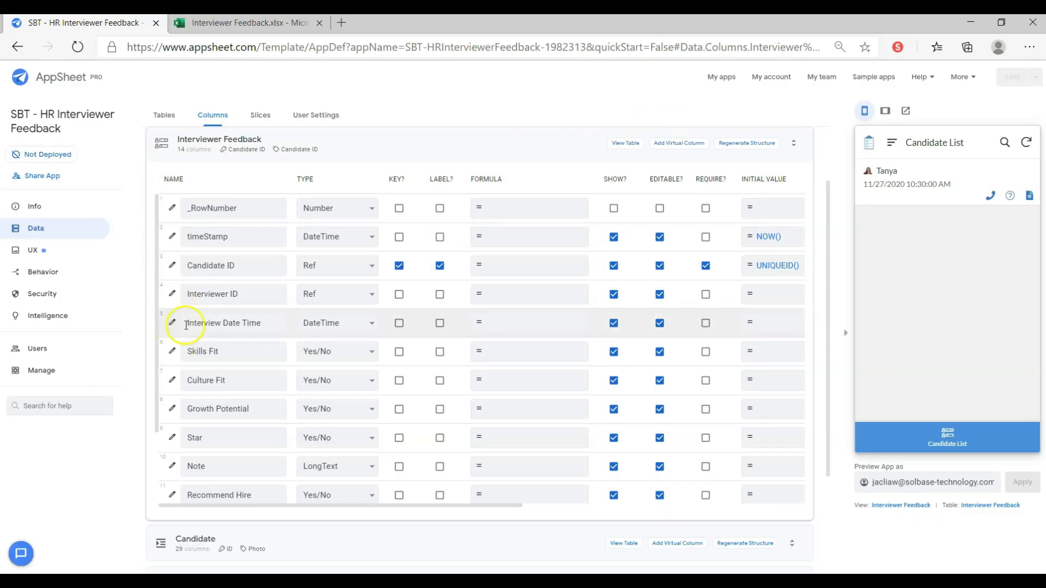
# Inspect the definition of the Resume virtual column in the Interviewer Feedback table.
pyautogui.scroll(-3, 173, 338)
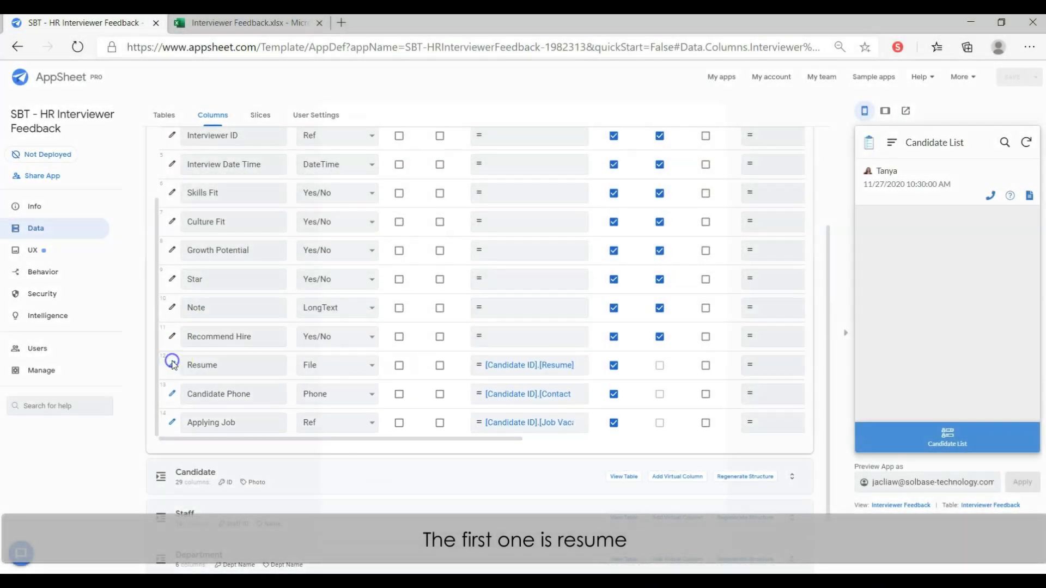
pyautogui.click(172, 364)
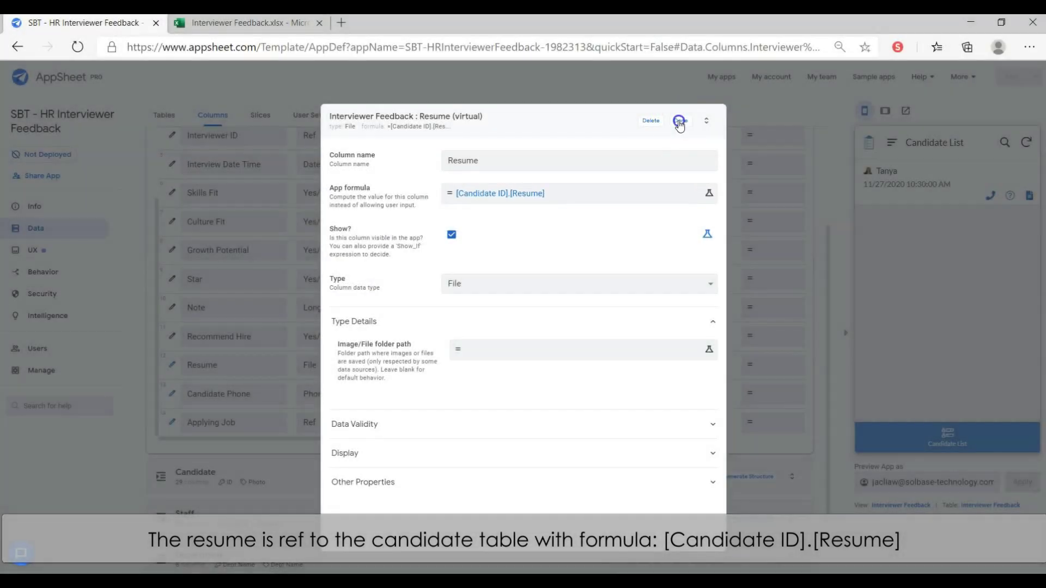
pyautogui.click(679, 121)
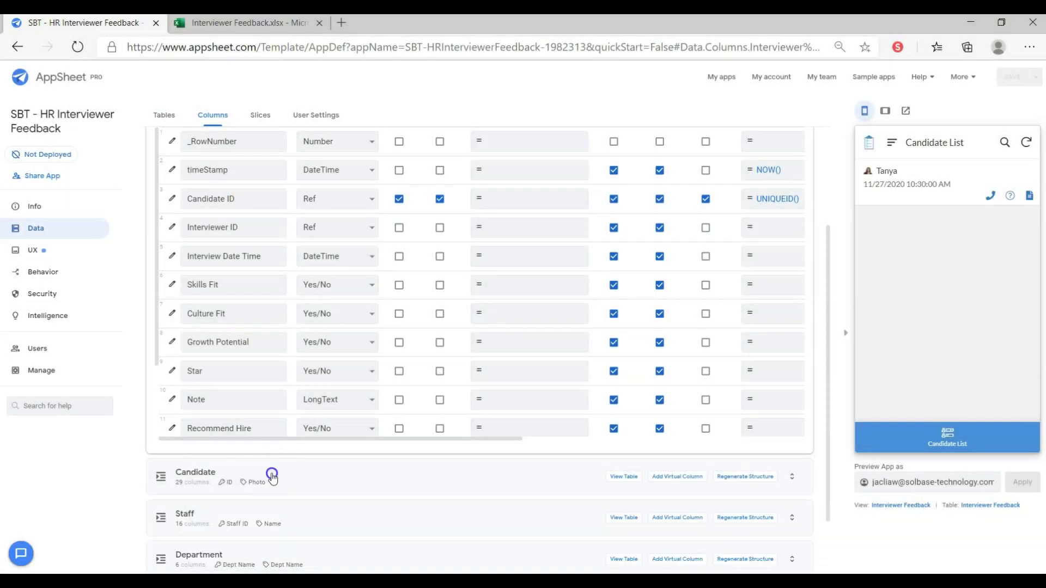
# Compare the Resume, Candidate Phone and Applying Job formulas with the Resume, Contact Number and Job Vacancy columns of the Candidate table.
pyautogui.click(271, 475)
pyautogui.scroll(-8, 204, 345)
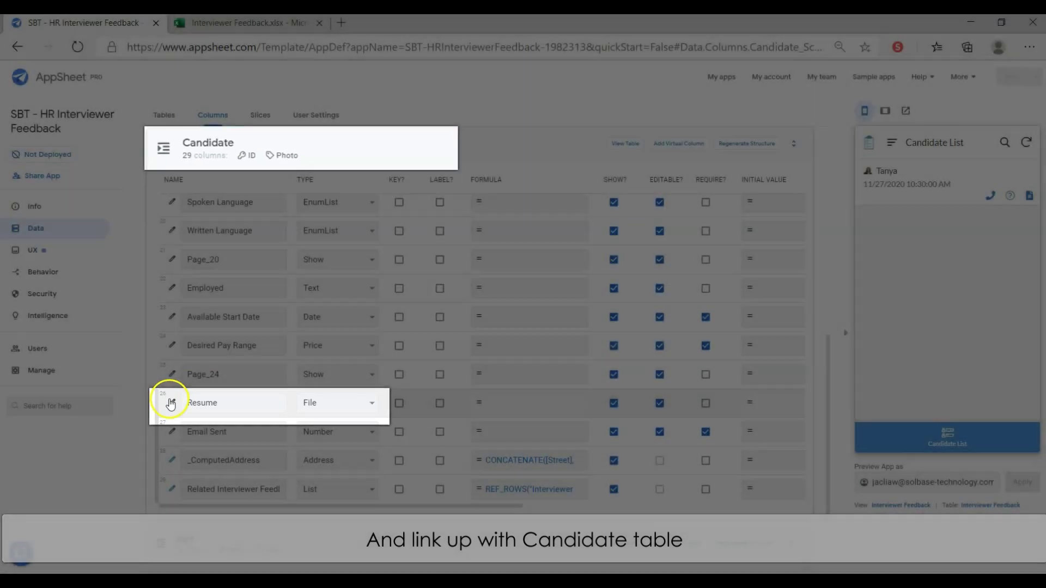
pyautogui.scroll(8, 168, 402)
pyautogui.scroll(5, 169, 404)
pyautogui.scroll(-2, 175, 298)
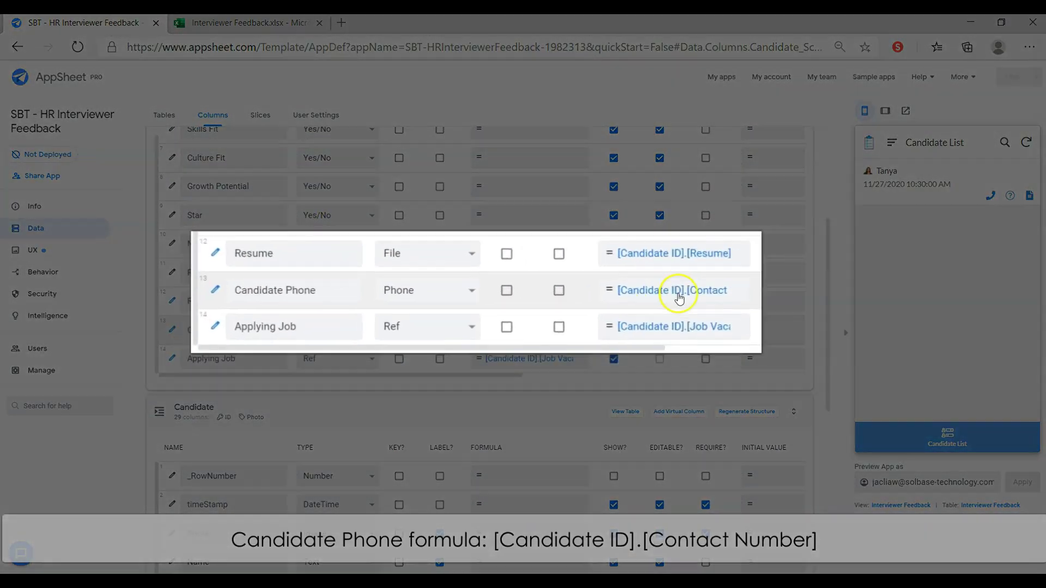
pyautogui.scroll(-3, 244, 513)
pyautogui.scroll(1, 189, 486)
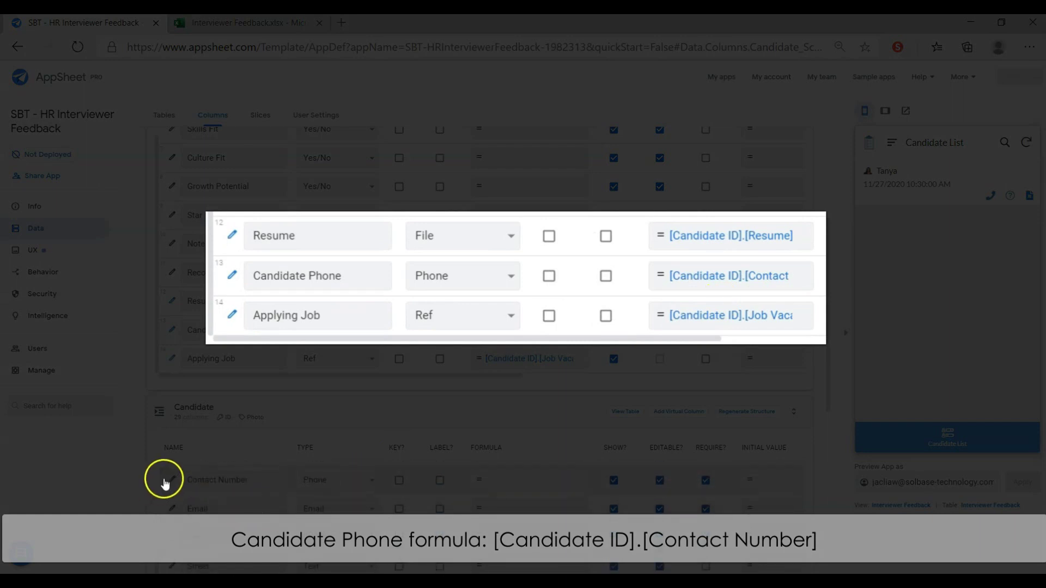
pyautogui.scroll(2, 173, 537)
pyautogui.scroll(-6, 172, 523)
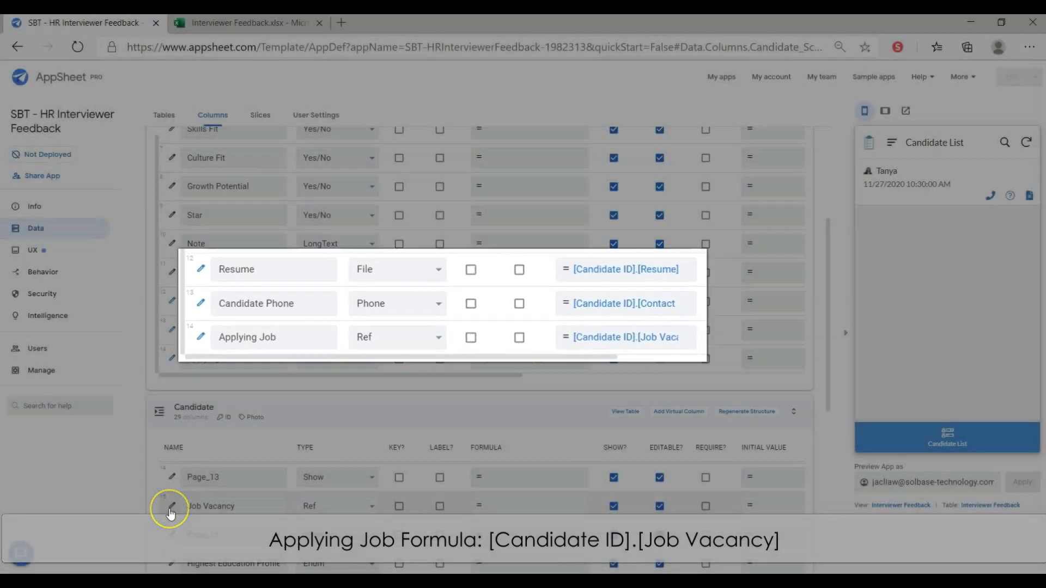
pyautogui.scroll(6, 550, 217)
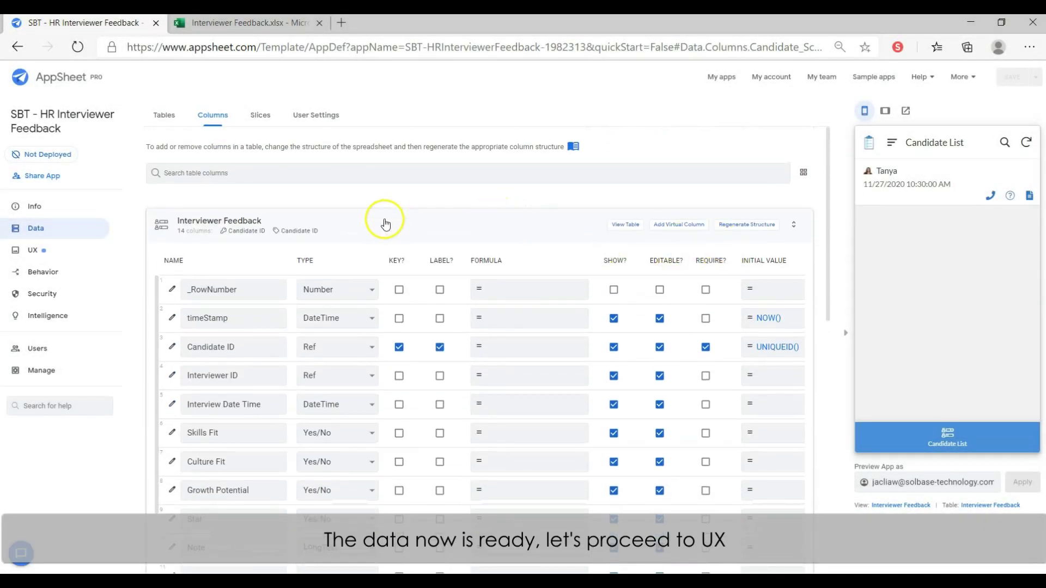
pyautogui.click(385, 223)
pyautogui.click(300, 264)
# Open the Interviewer Feedback UX view, set its position to center and review its sorting, header, image and action options.
pyautogui.click(54, 255)
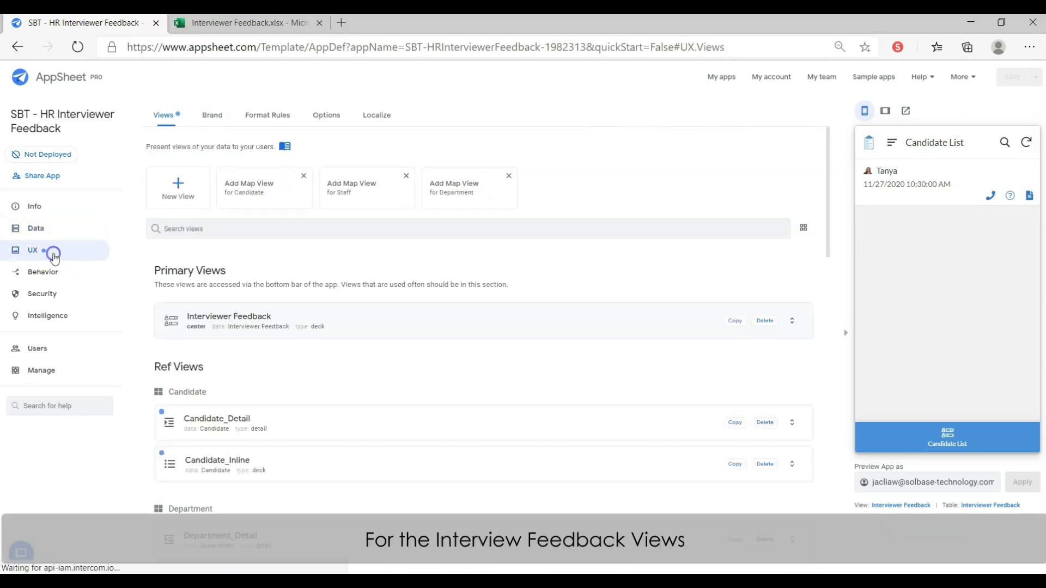
pyautogui.click(440, 319)
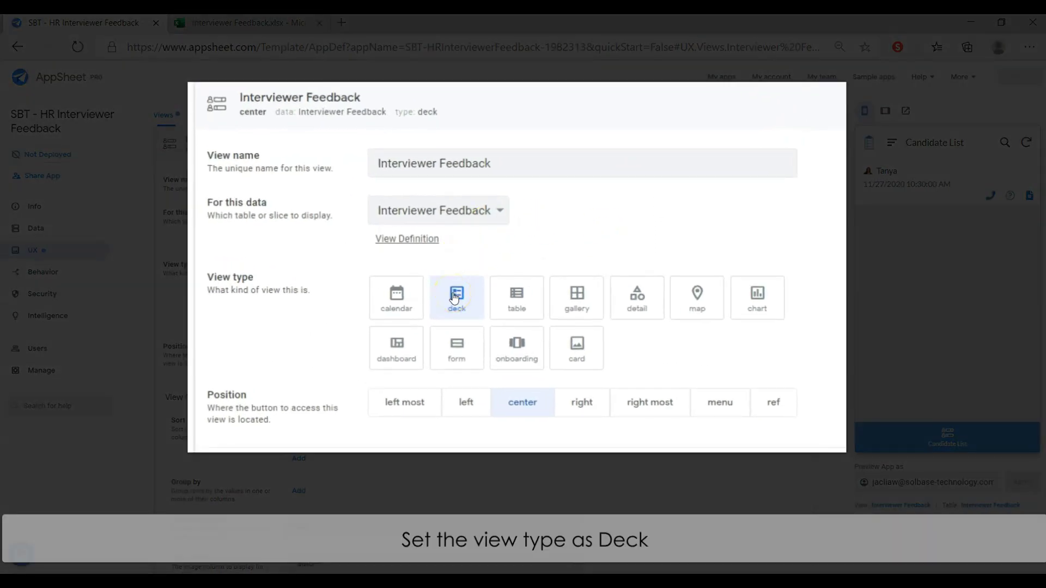
pyautogui.click(515, 403)
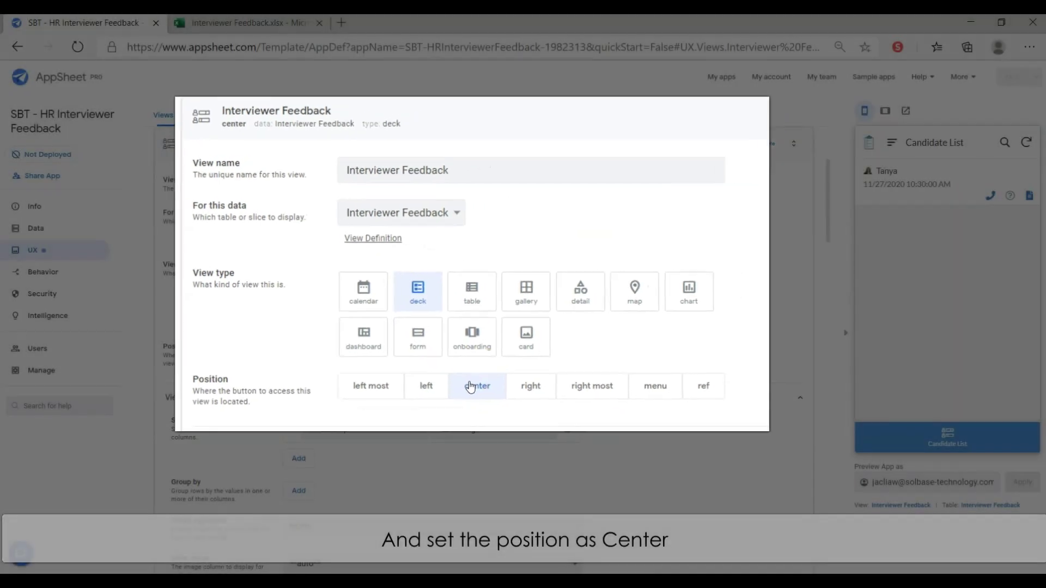
pyautogui.scroll(-3, 378, 351)
pyautogui.scroll(-1, 379, 352)
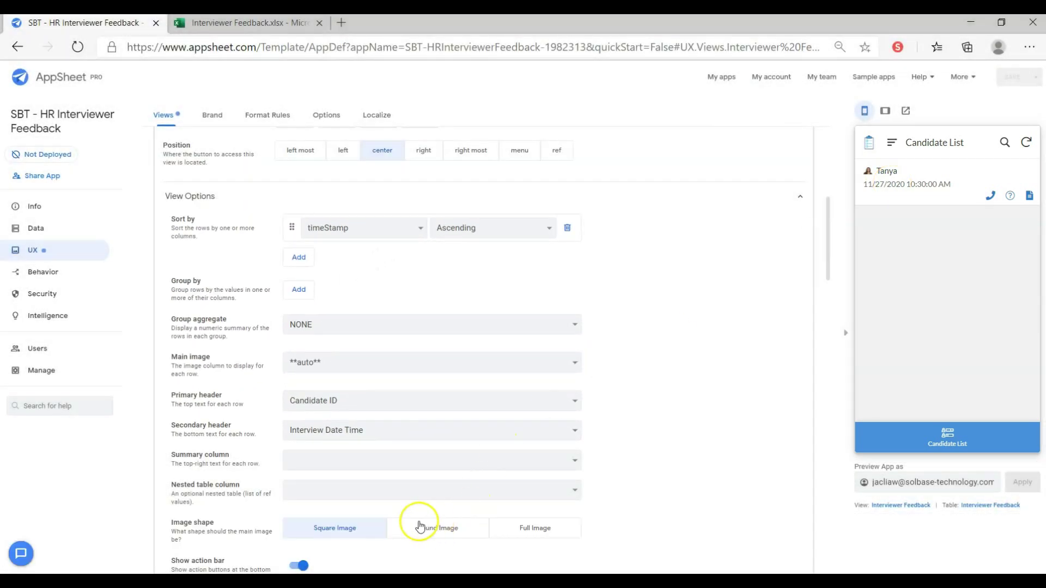
pyautogui.scroll(-1, 371, 451)
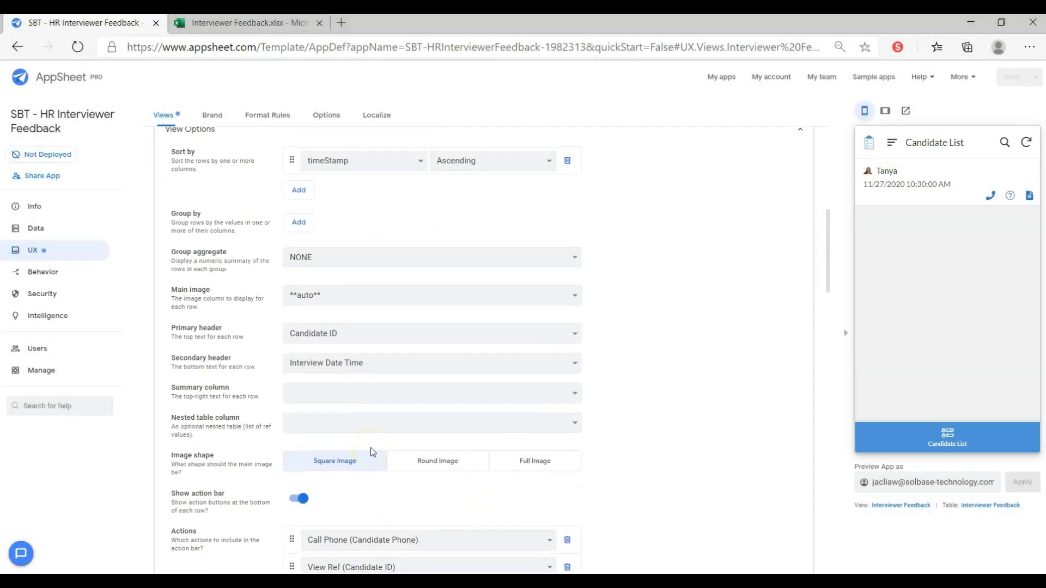
pyautogui.scroll(-1, 370, 451)
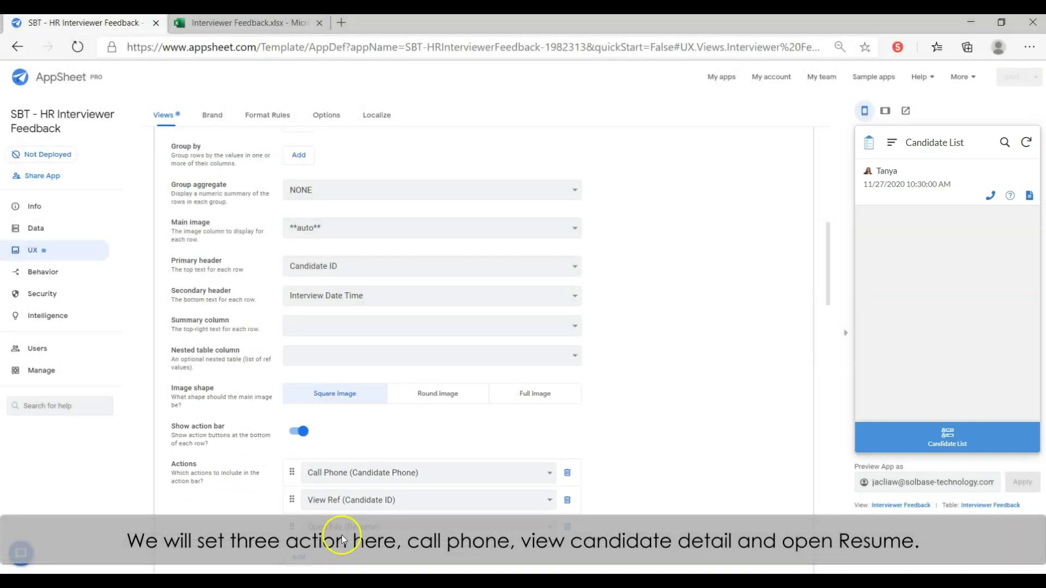
# Add a View Ref (Interviewer ID) action to the Interviewer Feedback view's action bar and delete it again.
pyautogui.scroll(-3, 305, 452)
pyautogui.click(298, 422)
pyautogui.click(338, 420)
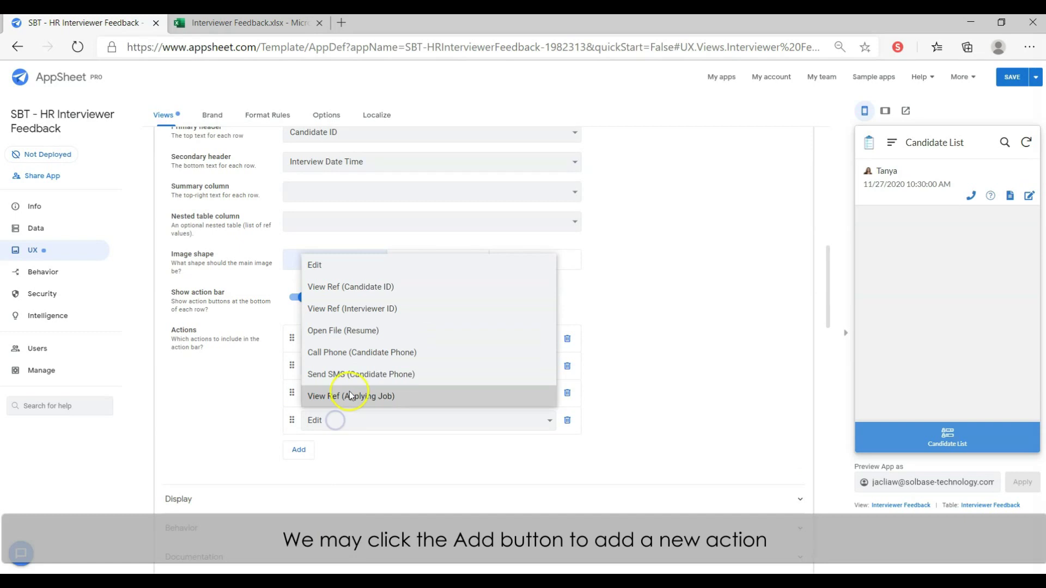
pyautogui.click(333, 406)
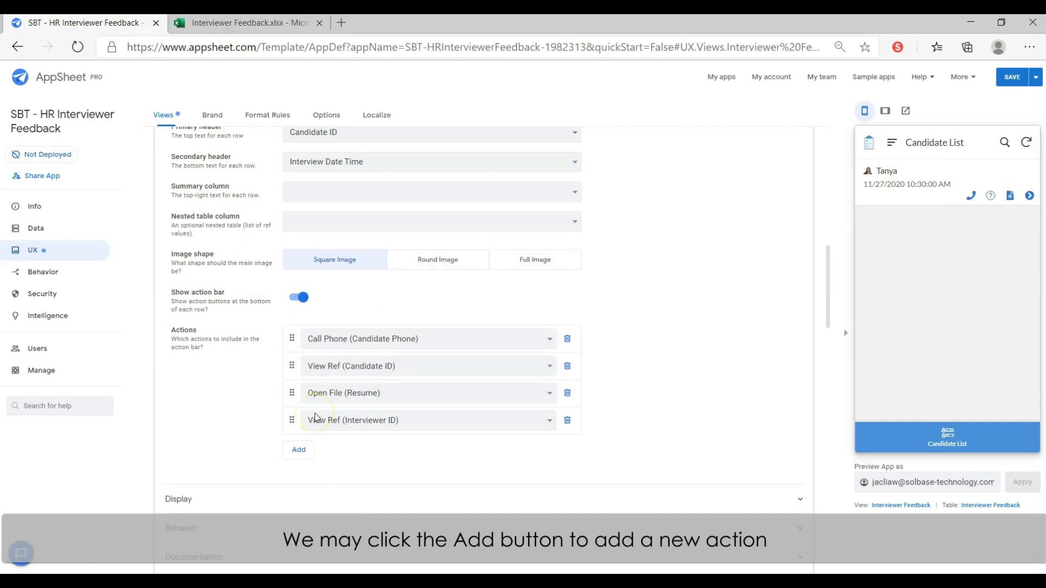
pyautogui.click(567, 420)
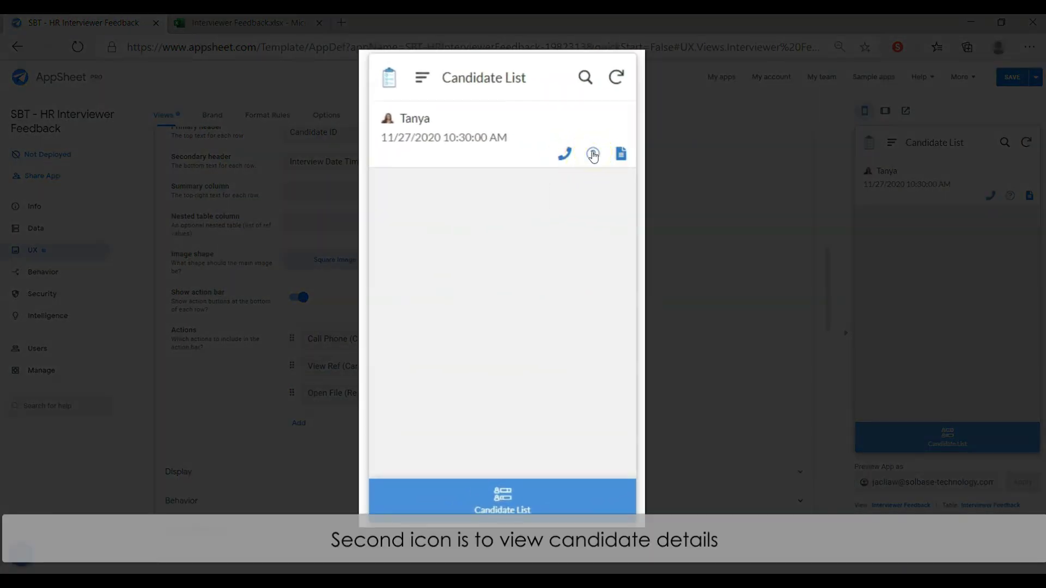
# Test the candidate's detail and resume actions in the app preview, then close the resume file.
pyautogui.click(593, 155)
pyautogui.scroll(-3, 485, 306)
pyautogui.scroll(5, 498, 330)
pyautogui.click(421, 77)
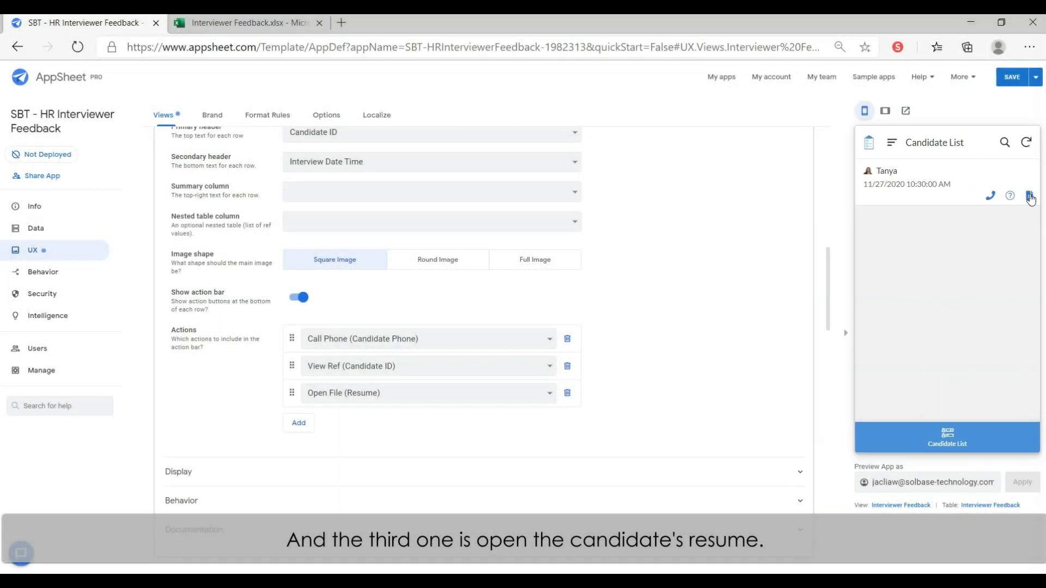
pyautogui.click(1029, 195)
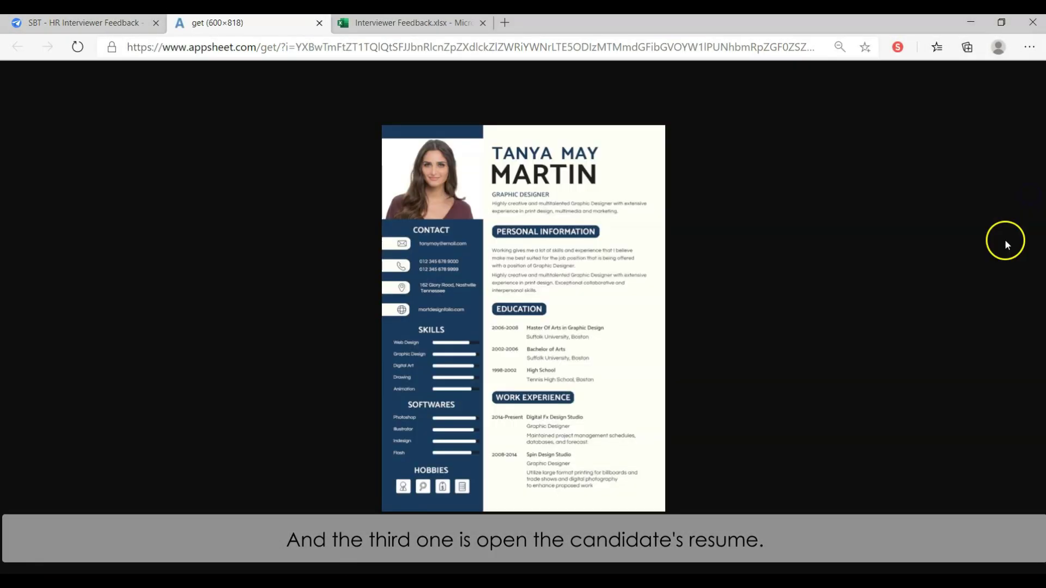
pyautogui.click(320, 23)
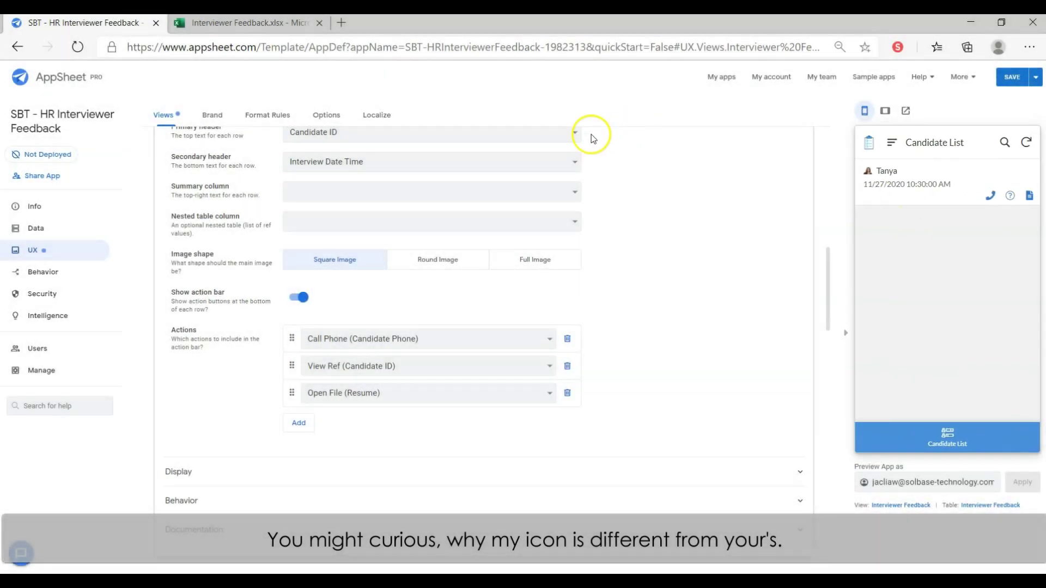
# Rename the untitled format rule for Interviewer Feedback as "Icon for View Candidate ID ref".
pyautogui.click(278, 117)
pyautogui.click(301, 301)
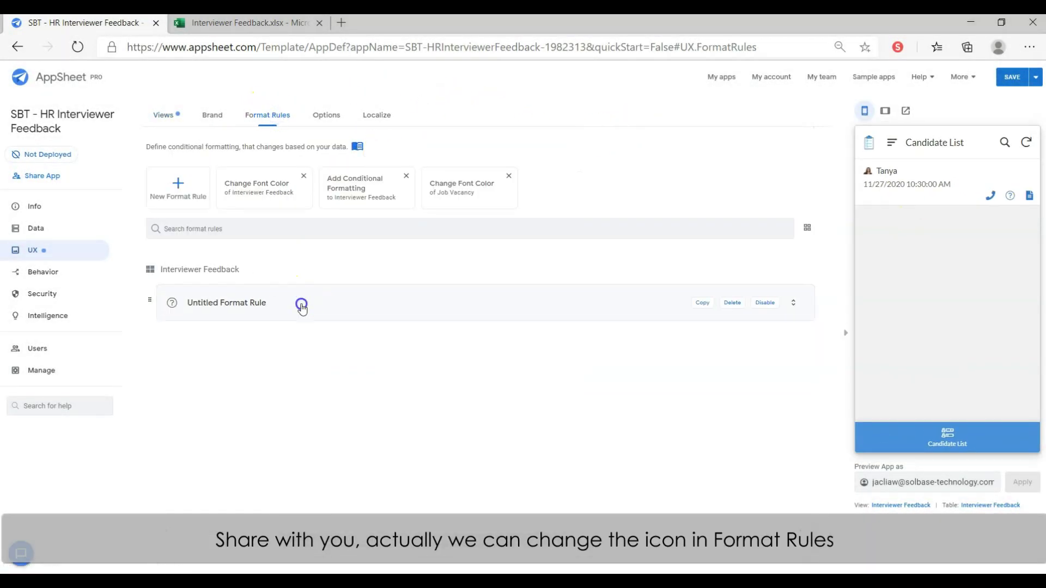
pyautogui.click(421, 284)
pyautogui.moveTo(363, 319); pyautogui.dragTo(236, 324)
pyautogui.write('Icon for View Candidate ID re')
pyautogui.press('BackSpace')
pyautogui.press('BackSpace')
pyautogui.write('ref')
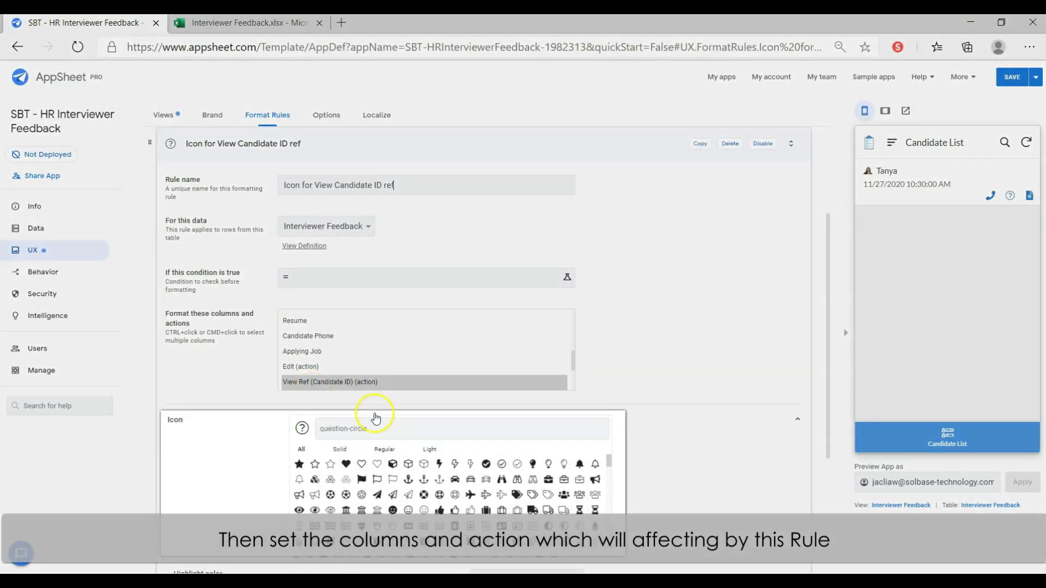
# Browse the available icons for the format rule and set its highlight color to red.
pyautogui.scroll(-2, 388, 493)
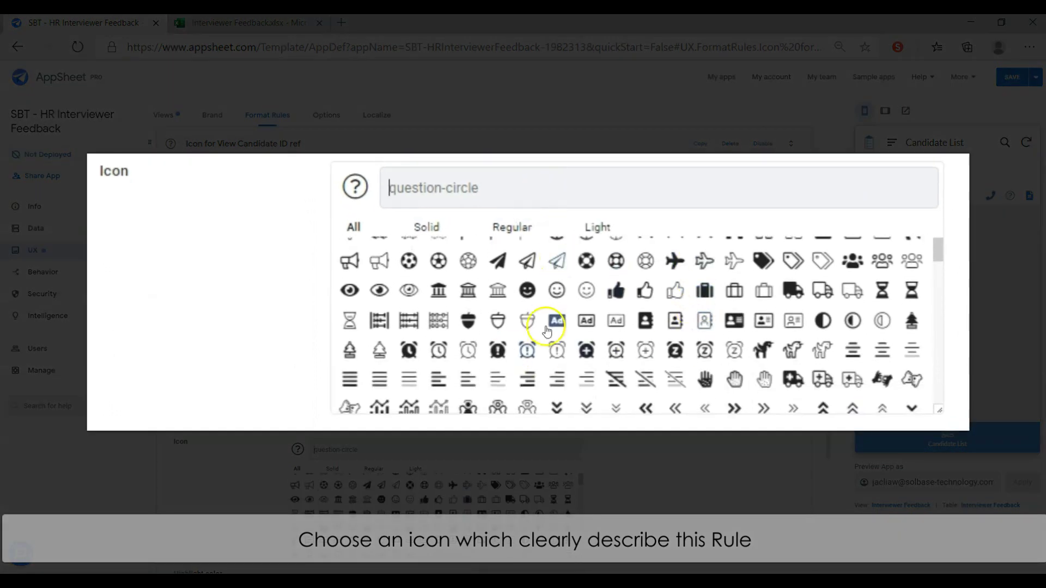
pyautogui.scroll(-3, 655, 453)
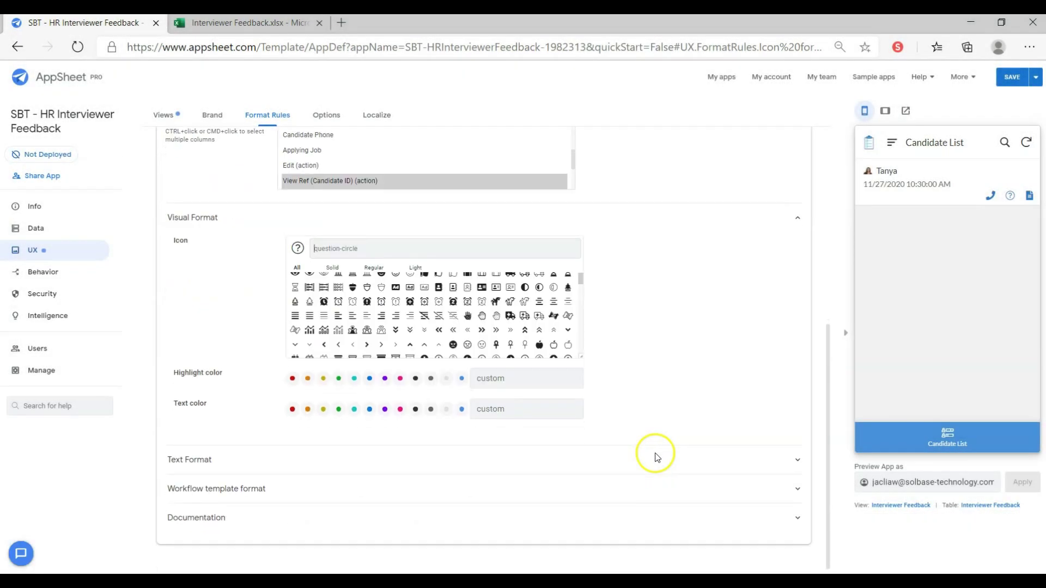
pyautogui.click(292, 378)
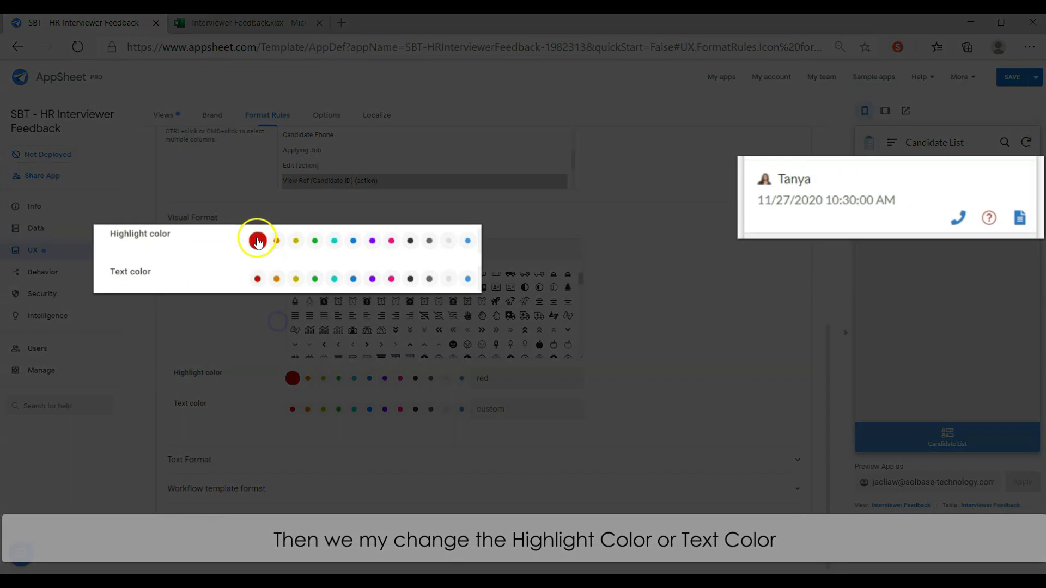
# Set the highlight color of the "Icon for View Candidate ID ref" format rule to pink and collapse the rule.
pyautogui.click(370, 378)
pyautogui.click(400, 378)
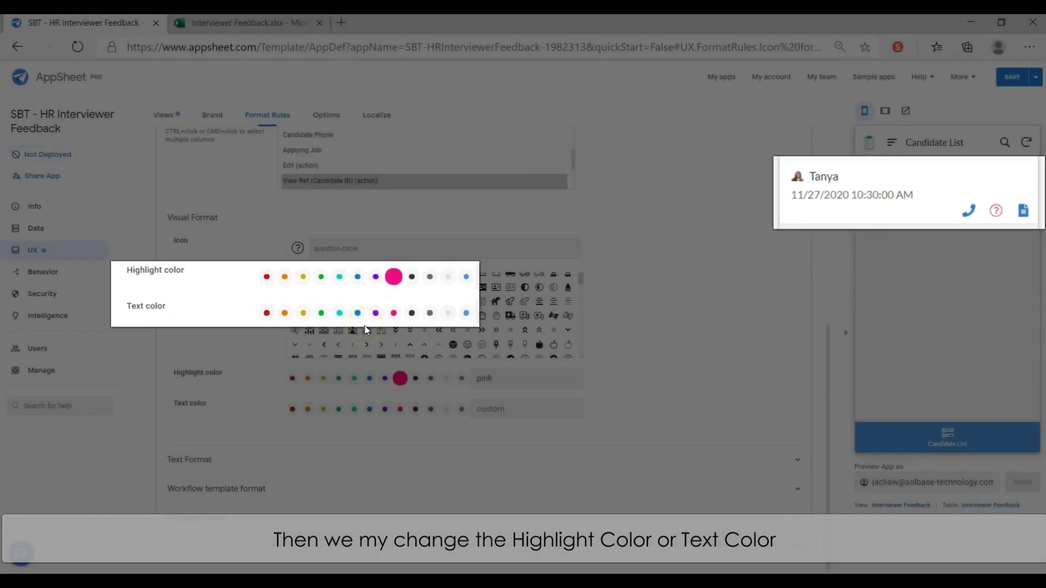
pyautogui.scroll(6, 576, 434)
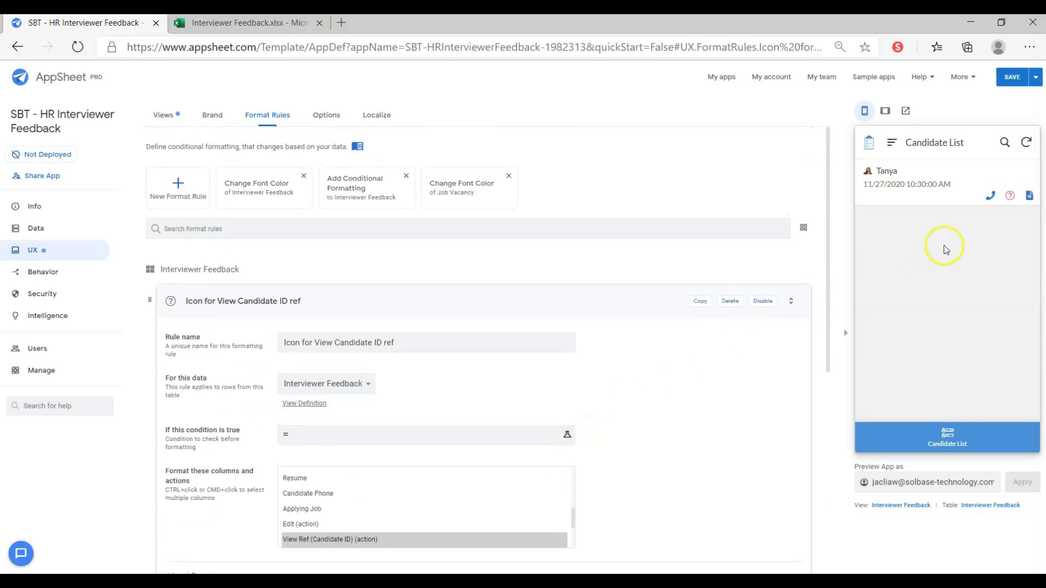
pyautogui.click(423, 299)
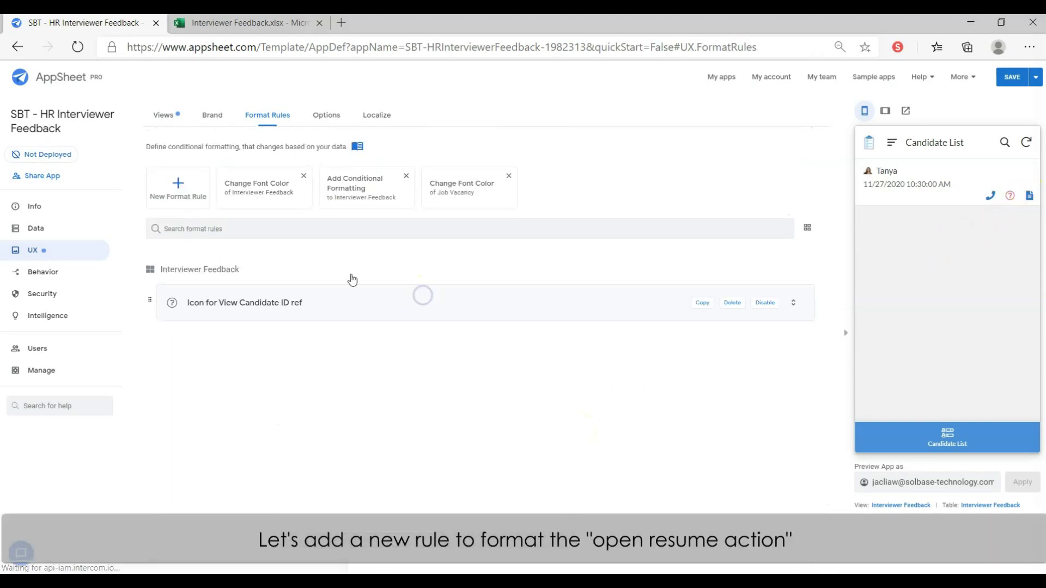
# Create a format rule named "Icon Resume" for Interviewer Feedback that applies to the Open File (Resume) action.
pyautogui.click(181, 196)
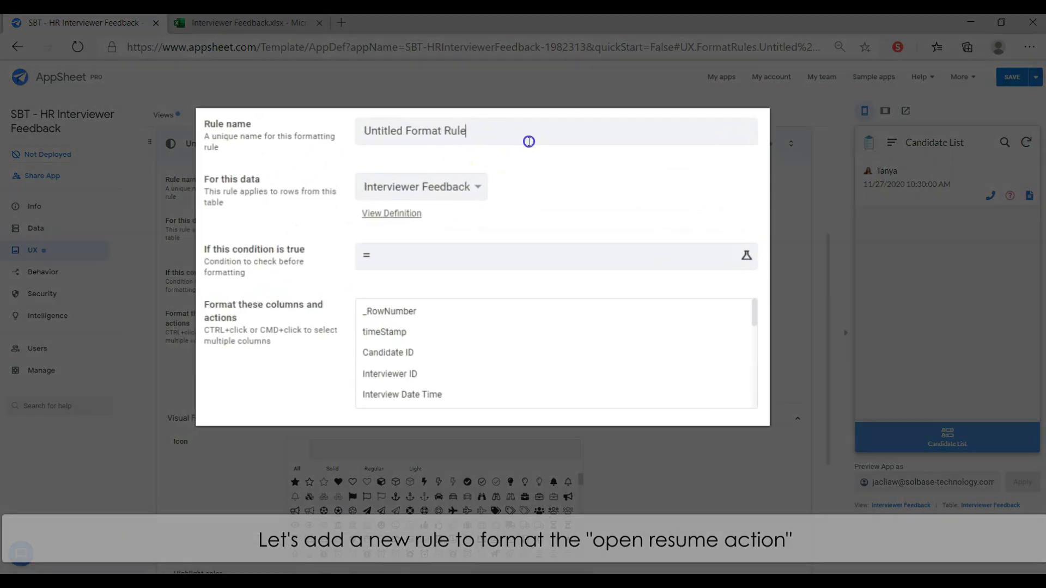
pyautogui.write('Icon Resume')
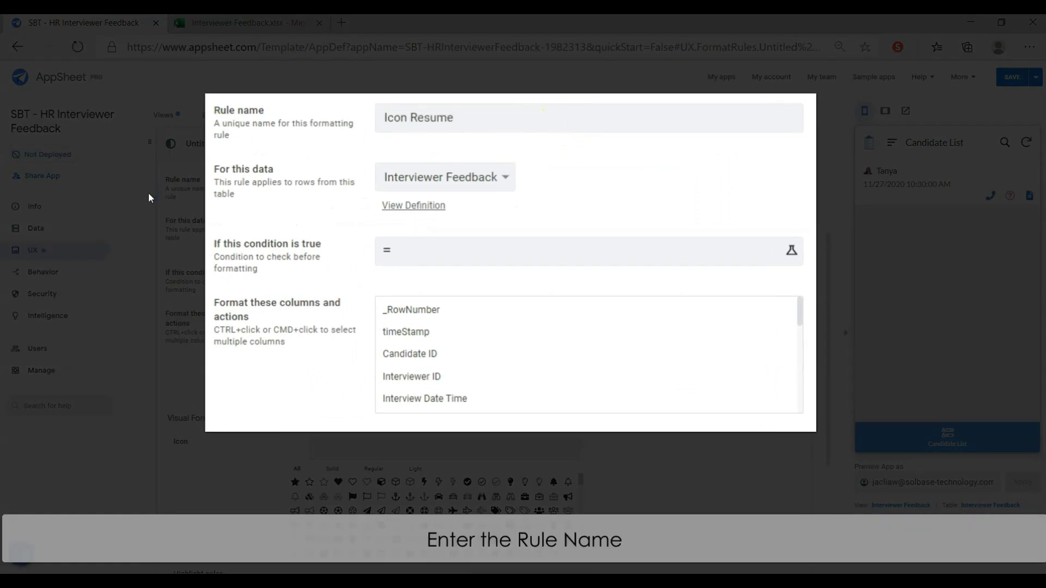
pyautogui.click(457, 249)
pyautogui.scroll(-5, 464, 370)
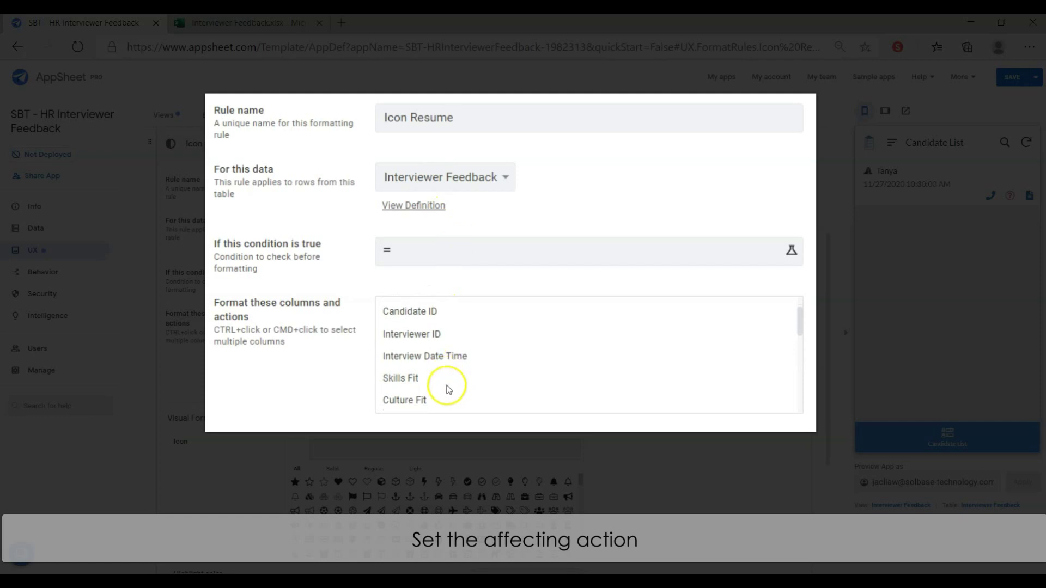
pyautogui.scroll(-3, 447, 388)
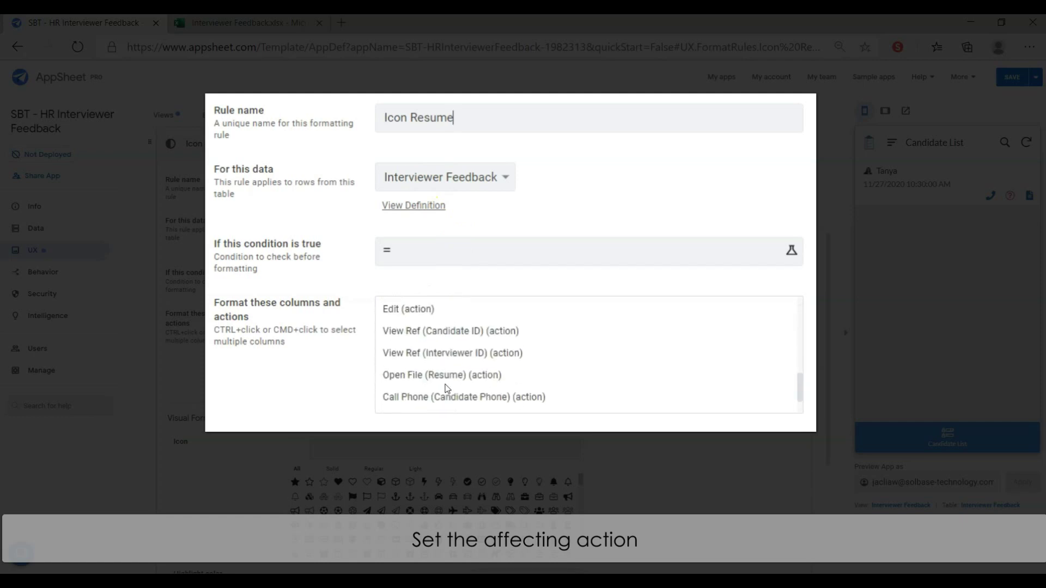
pyautogui.click(477, 373)
# Search the rule's icons for "doc", choose the outlined PDF file icon and set the highlight color to themeMainColor.
pyautogui.scroll(-3, 393, 408)
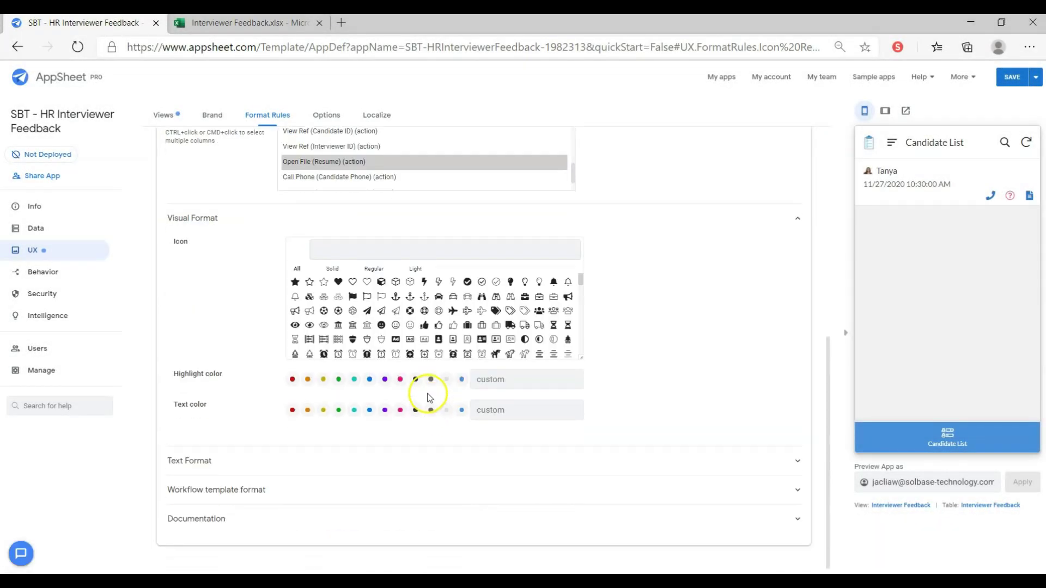
pyautogui.click(389, 246)
pyautogui.write('doc')
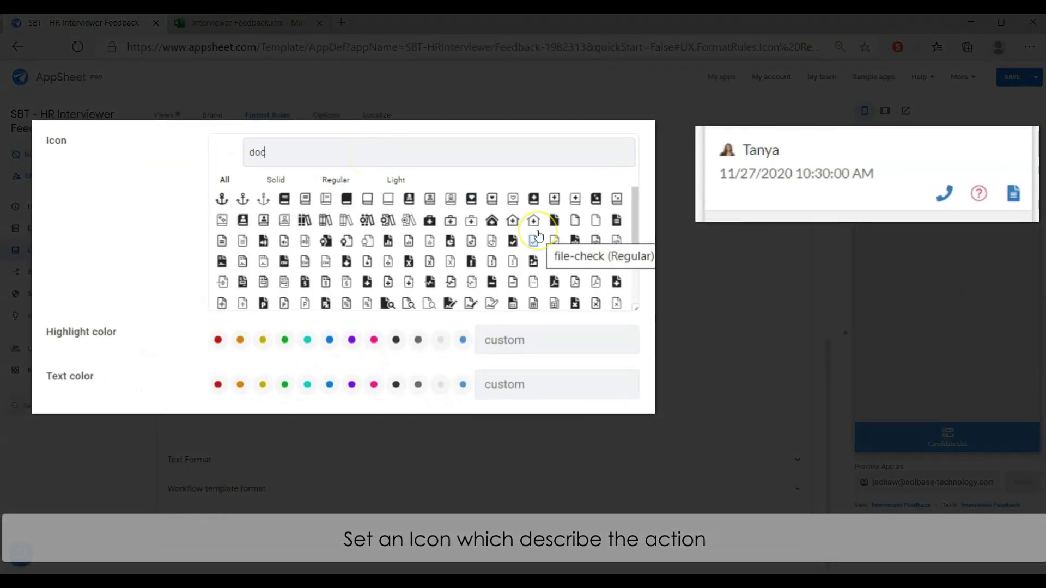
pyautogui.click(575, 283)
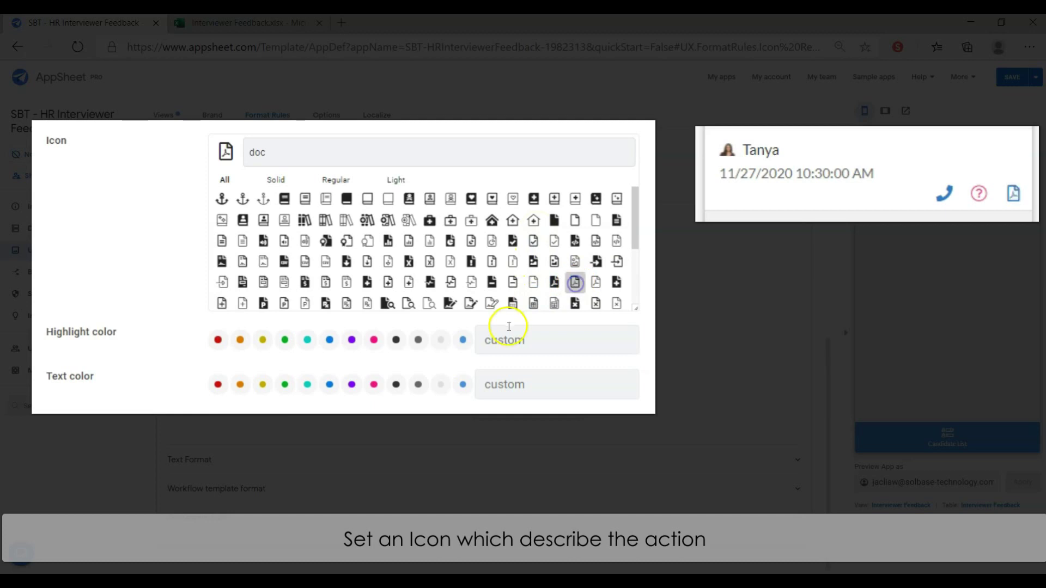
pyautogui.click(314, 346)
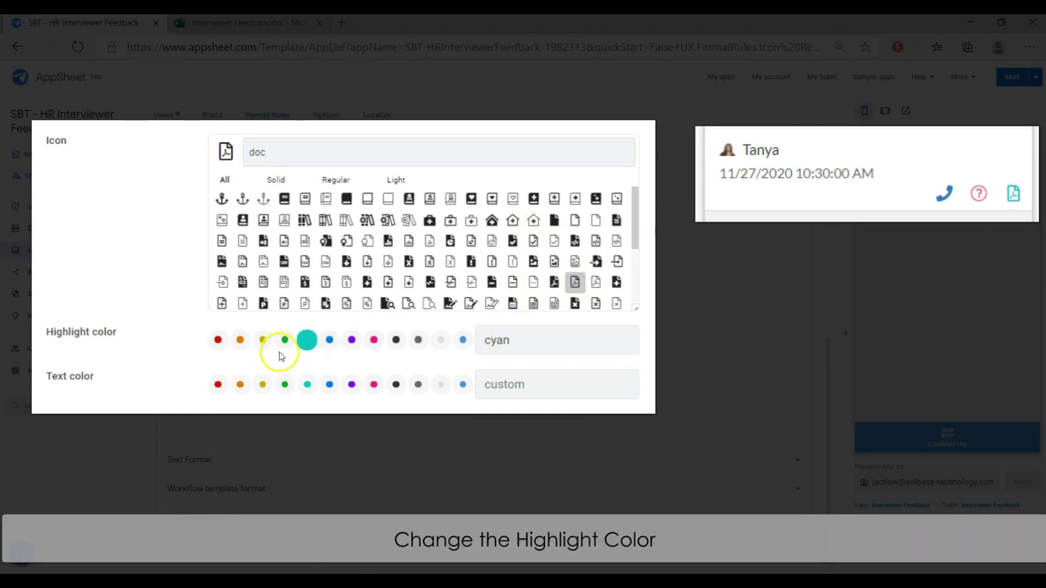
pyautogui.click(352, 343)
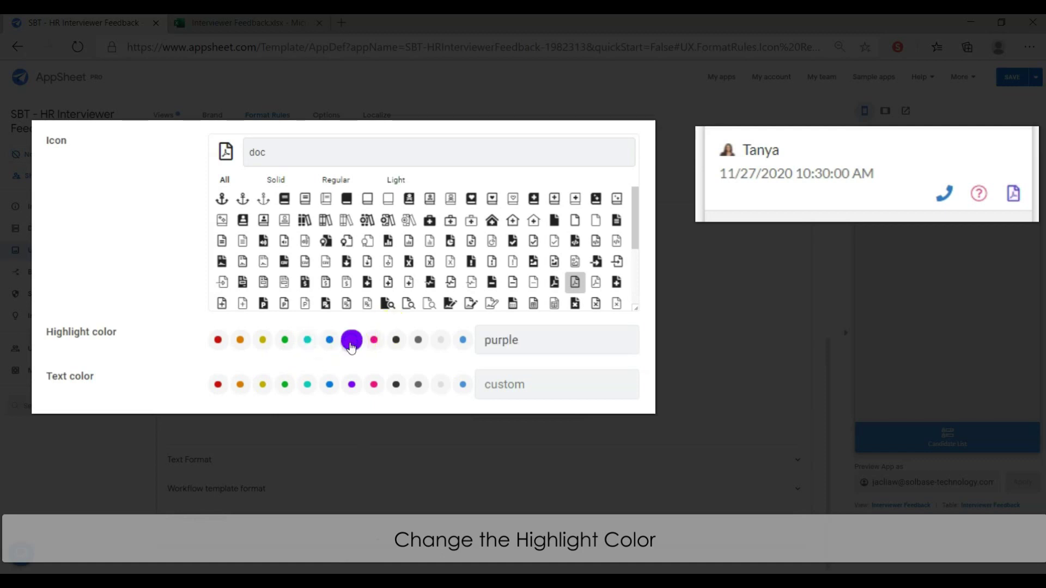
pyautogui.click(463, 340)
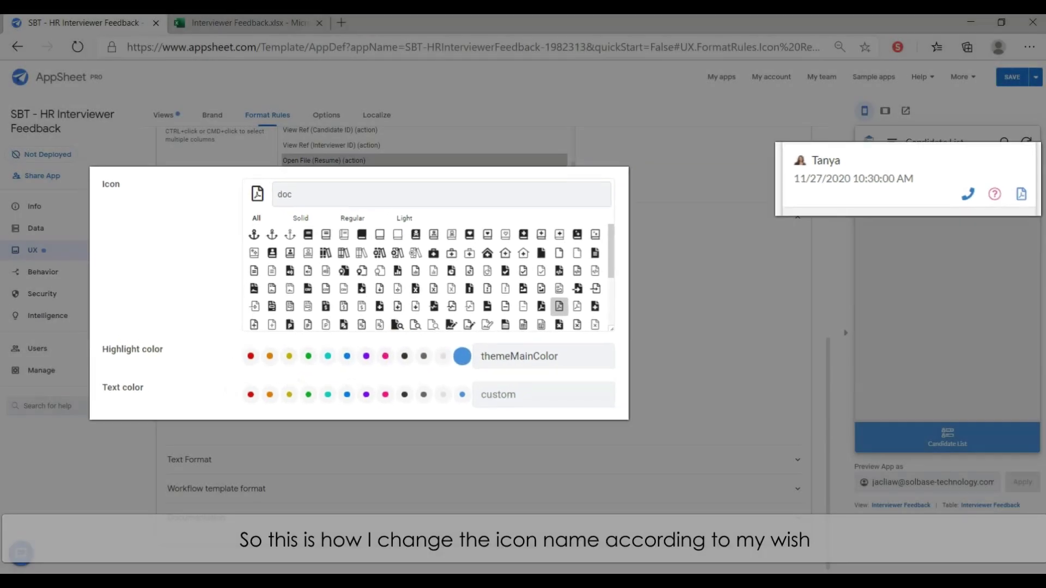
# Disable the Icon Resume format rule and enable it again.
pyautogui.scroll(10, 262, 206)
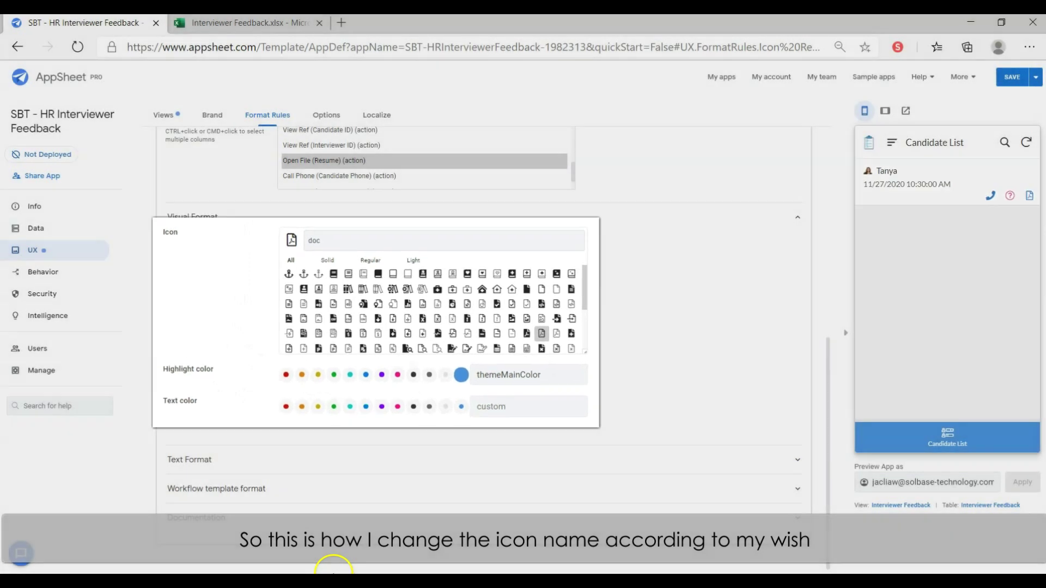
pyautogui.click(262, 206)
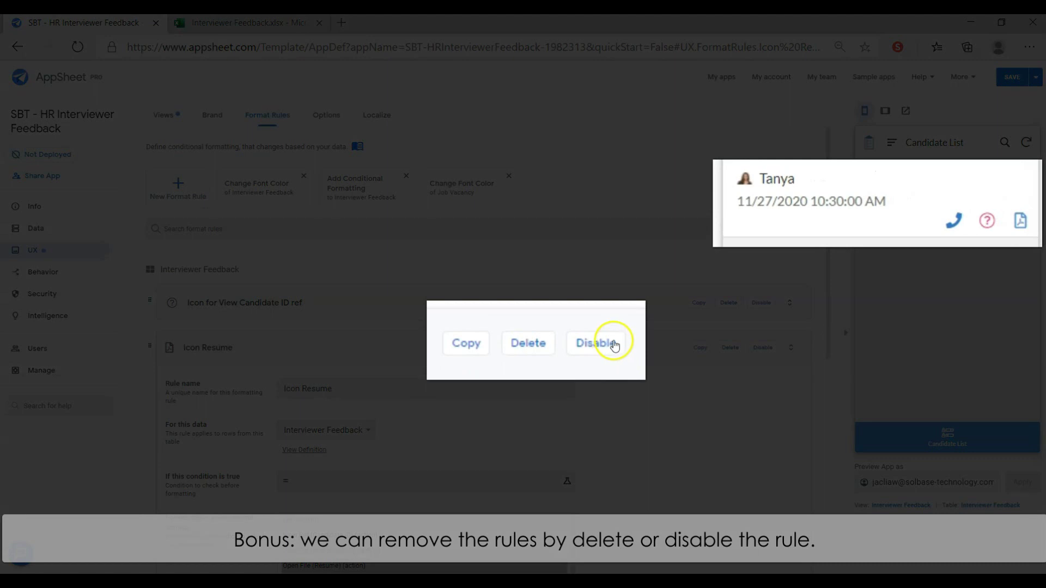
pyautogui.click(770, 348)
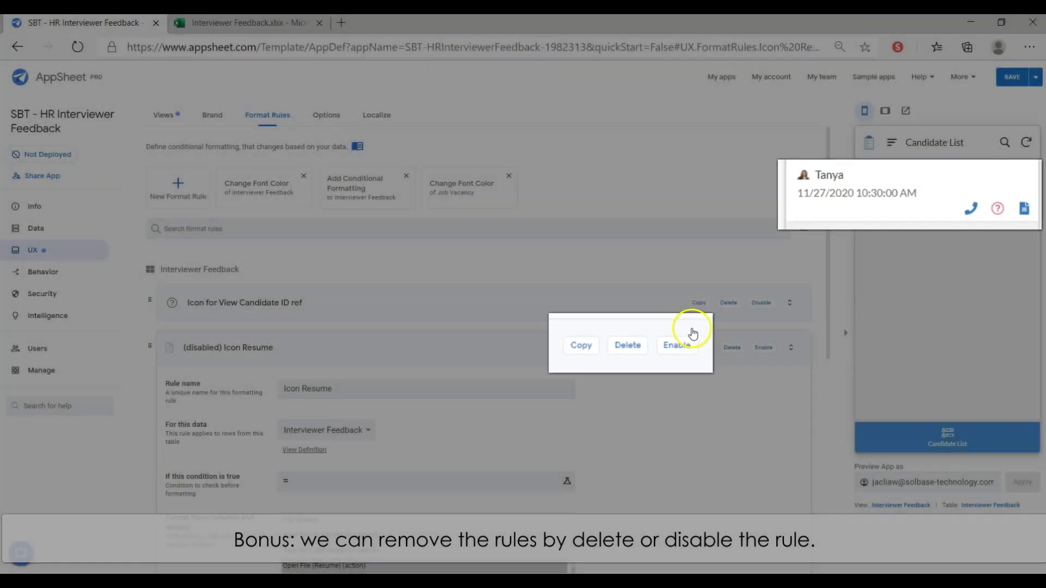
pyautogui.click(752, 347)
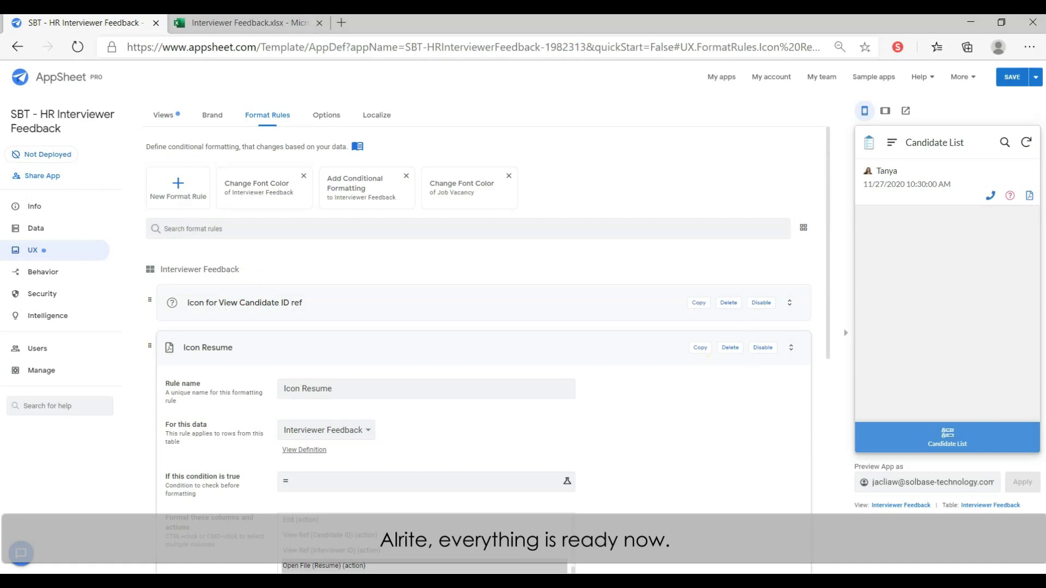
# In the app preview, save the candidate's feedback form with Skills Fit, Culture Fit, Growth Potential and Recommend Hire Y, Star N and note "test".
pyautogui.click(163, 115)
pyautogui.scroll(-15, 634, 430)
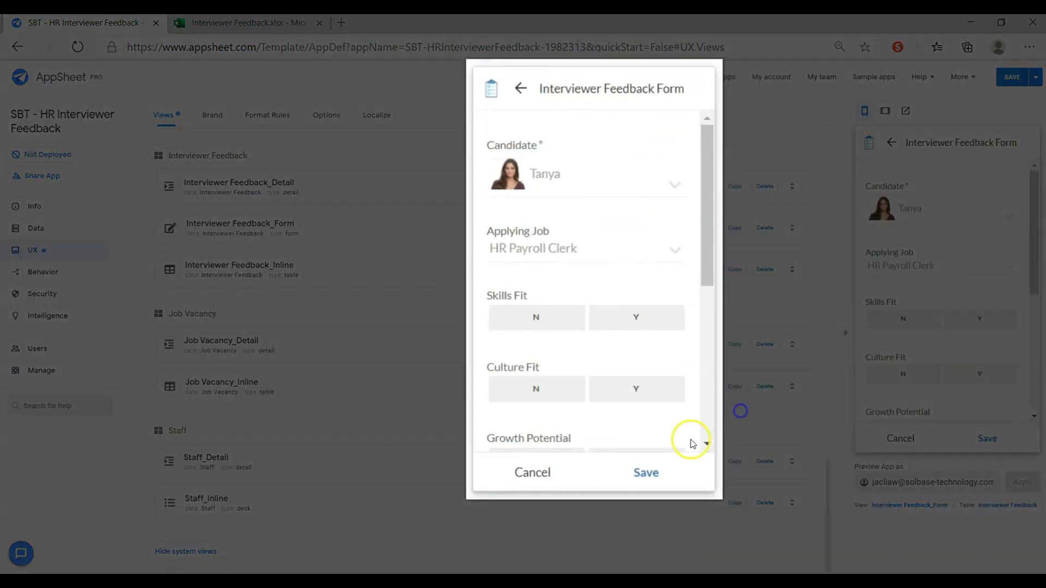
pyautogui.click(477, 320)
pyautogui.click(571, 395)
pyautogui.scroll(-5, 479, 382)
pyautogui.click(570, 129)
pyautogui.click(466, 204)
pyautogui.click(544, 276)
pyautogui.write('test')
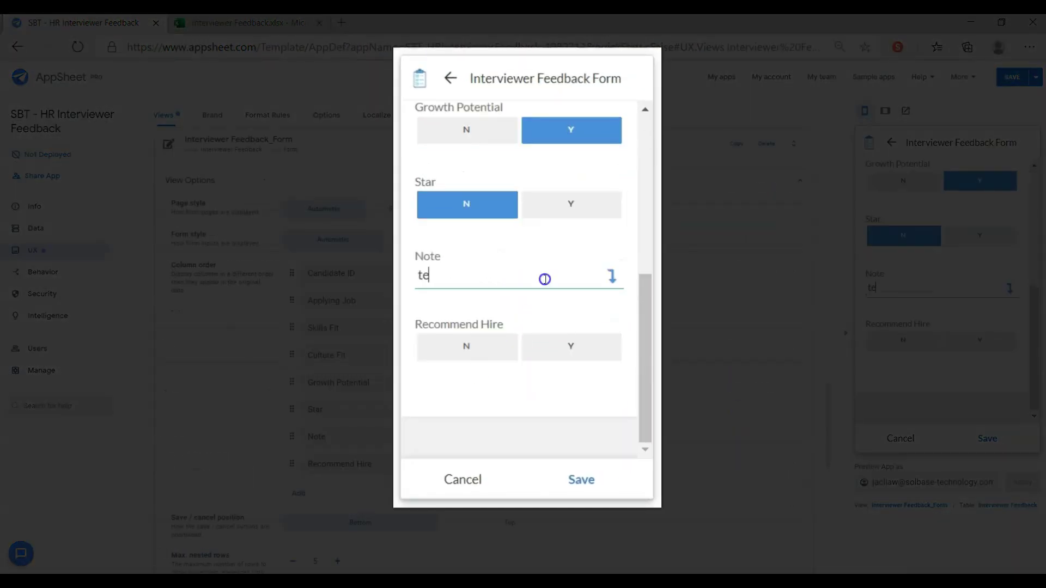
pyautogui.click(570, 346)
pyautogui.click(578, 479)
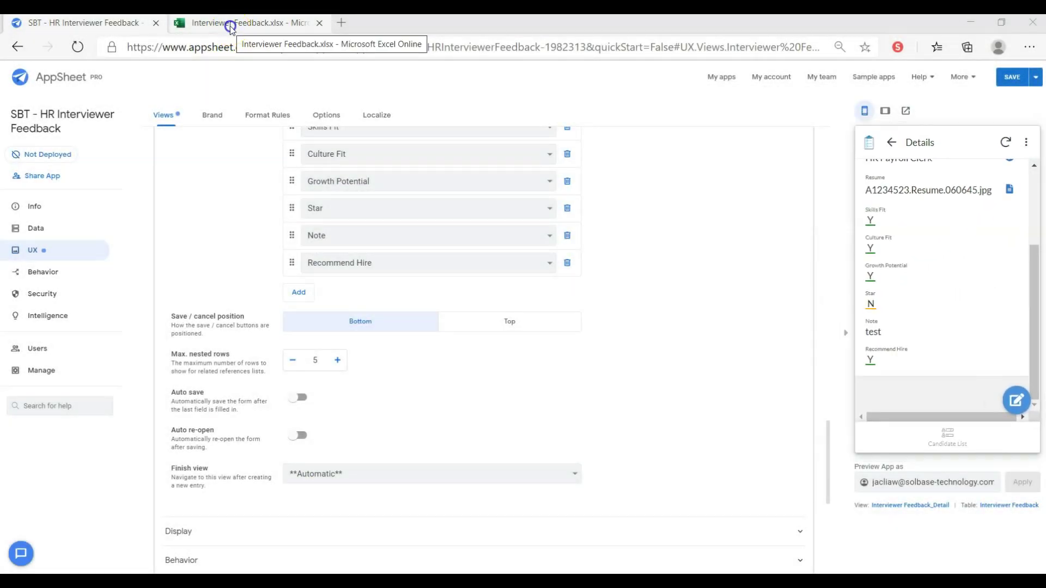
# Switch to the Interviewer Feedback workbook in Excel and examine the Skills Fit to Recommend Hire data in E1:J2.
pyautogui.click(231, 26)
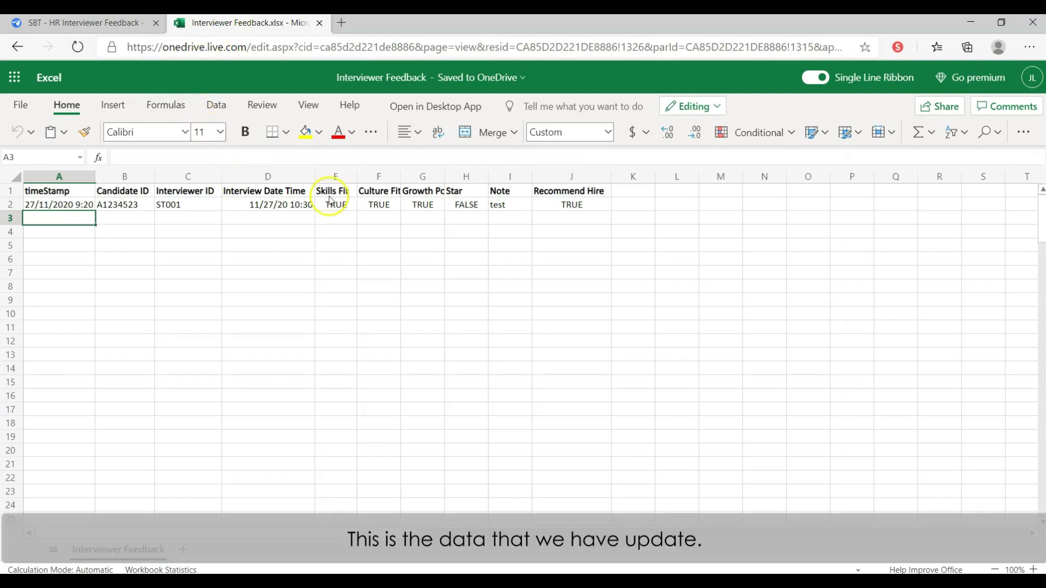
pyautogui.moveTo(338, 195); pyautogui.dragTo(573, 205)
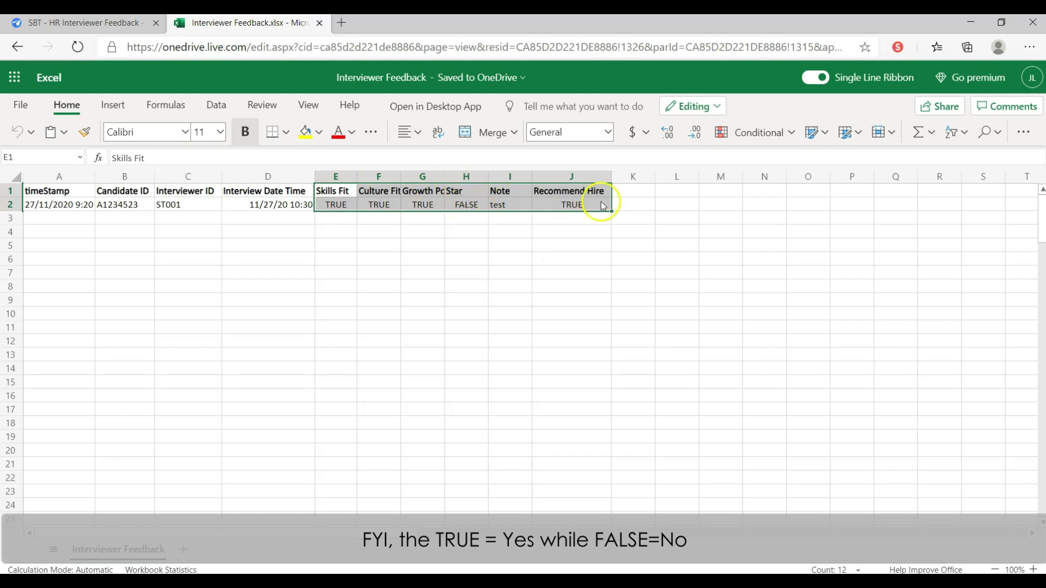
# Switch back to AppSheet and edit the candidate's feedback, setting Star to Y and the note to "Best choice", and save it.
pyautogui.click(81, 22)
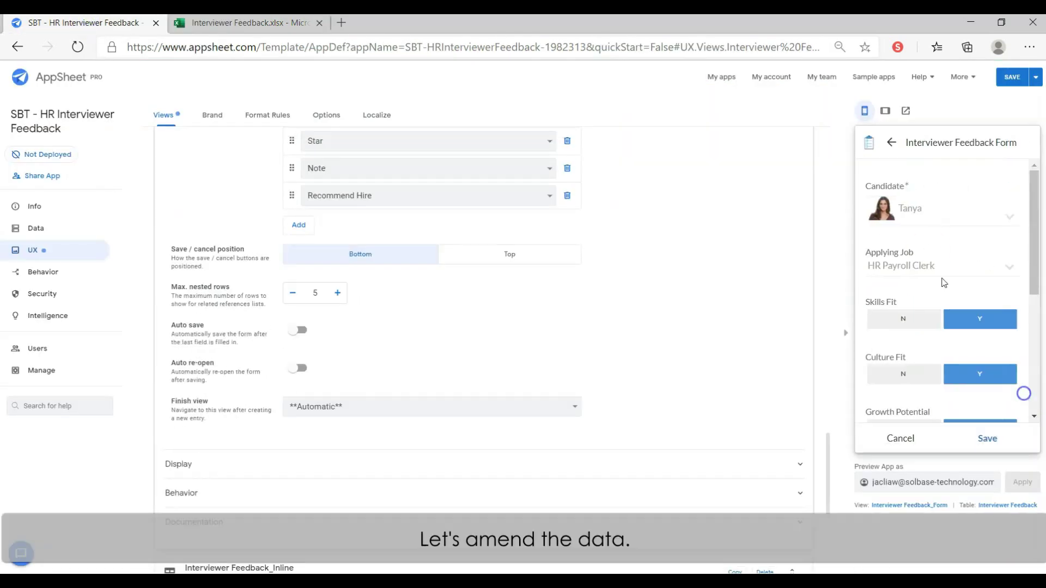
pyautogui.scroll(-3, 944, 282)
pyautogui.write('ice')
pyautogui.click(987, 439)
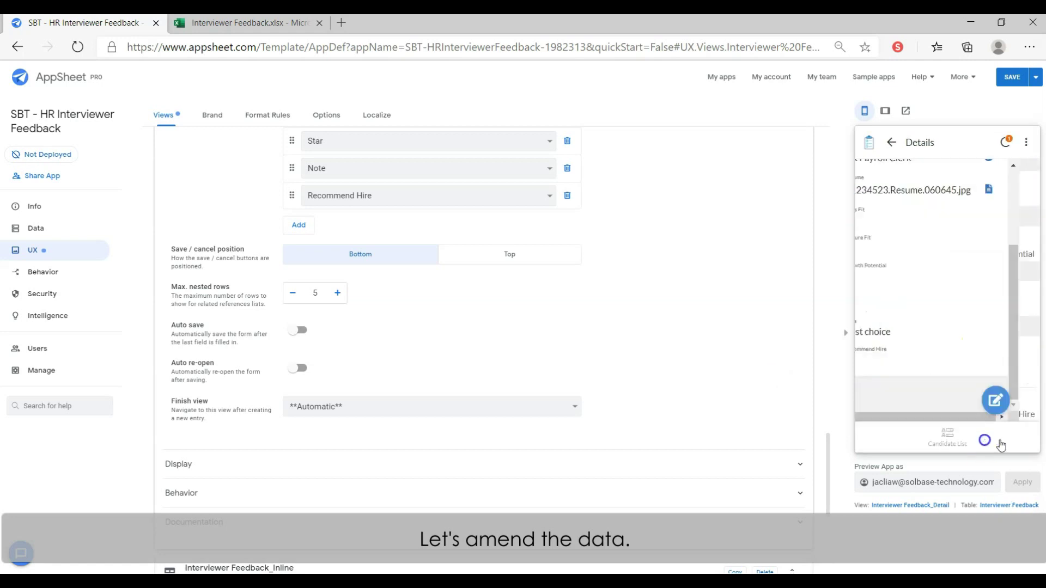
# Check the candidate's Star and Note cells in the Excel workbook and return to the AppSheet editor.
pyautogui.click(235, 23)
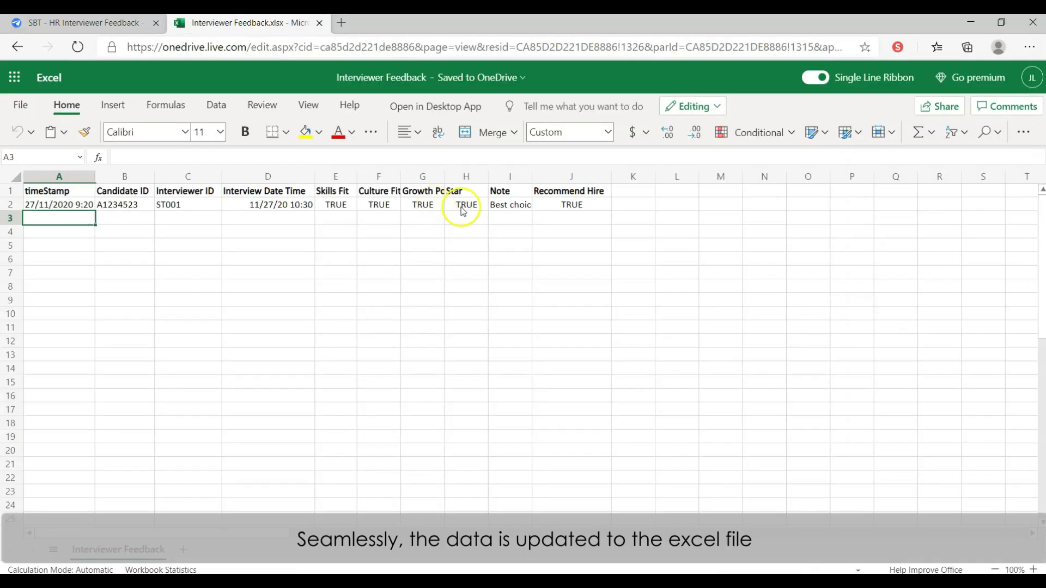
pyautogui.click(464, 210)
pyautogui.click(506, 209)
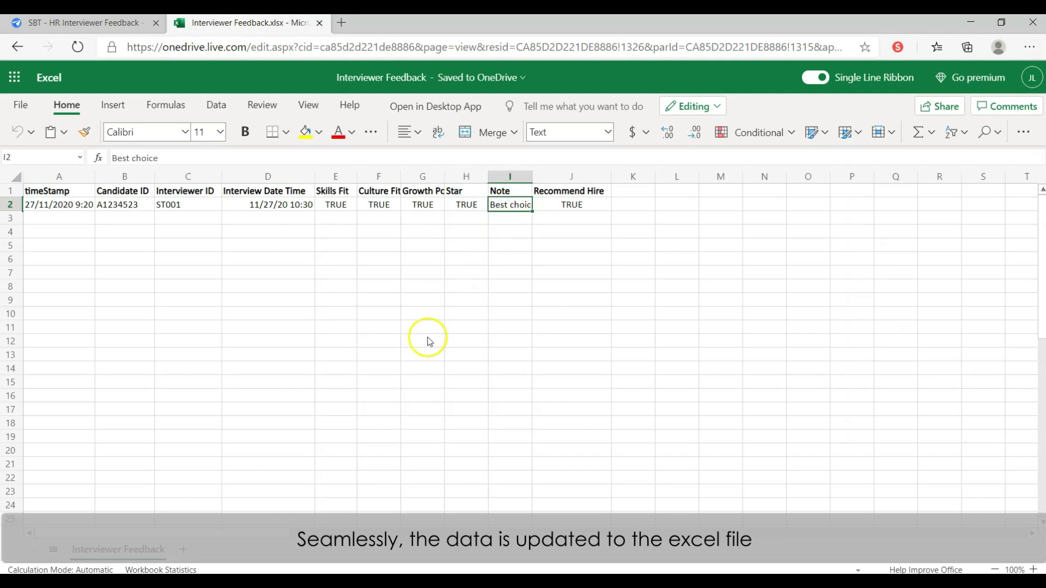
pyautogui.click(126, 30)
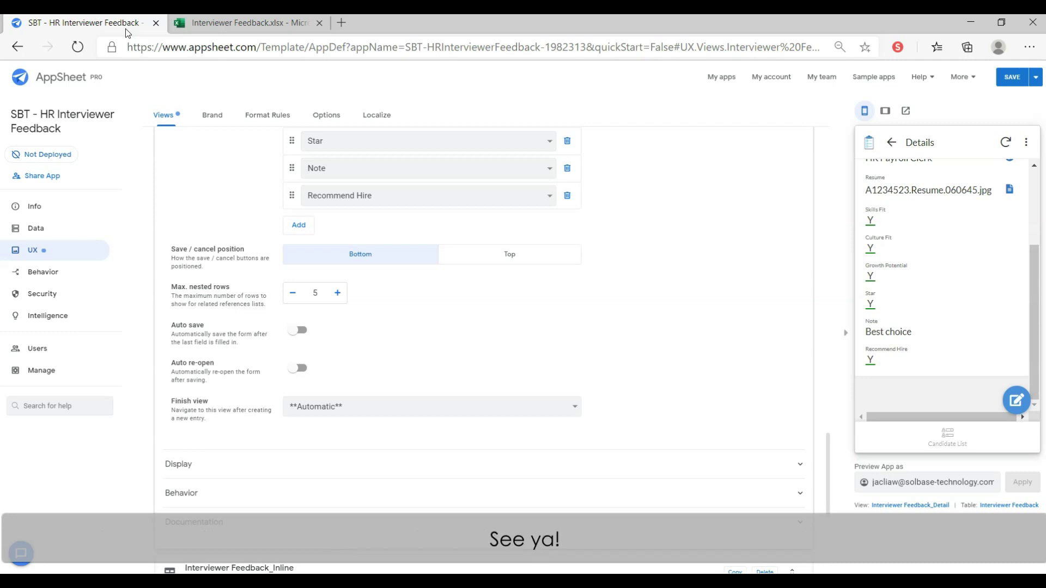
pyautogui.click(23, 554)
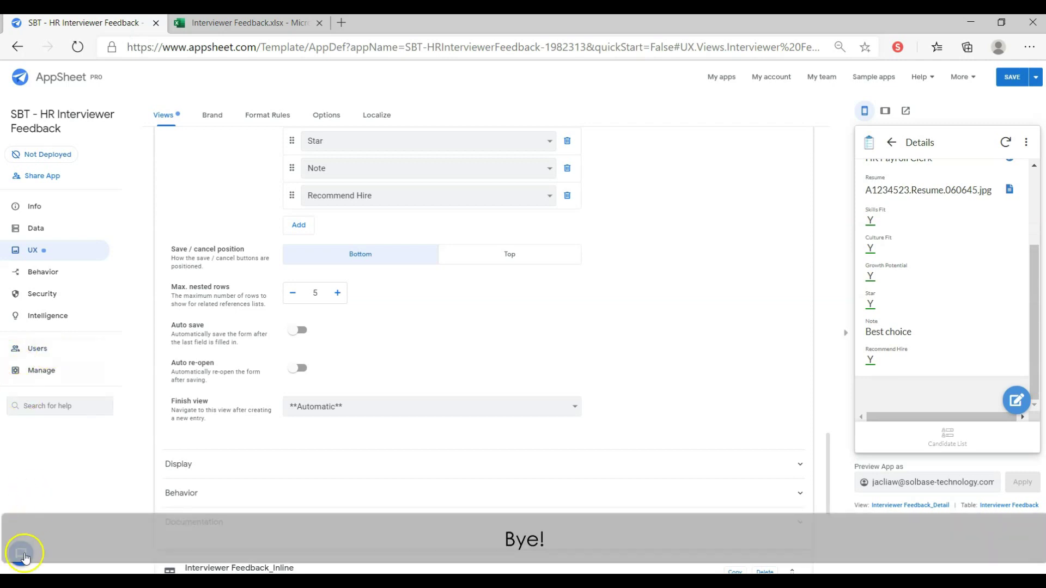